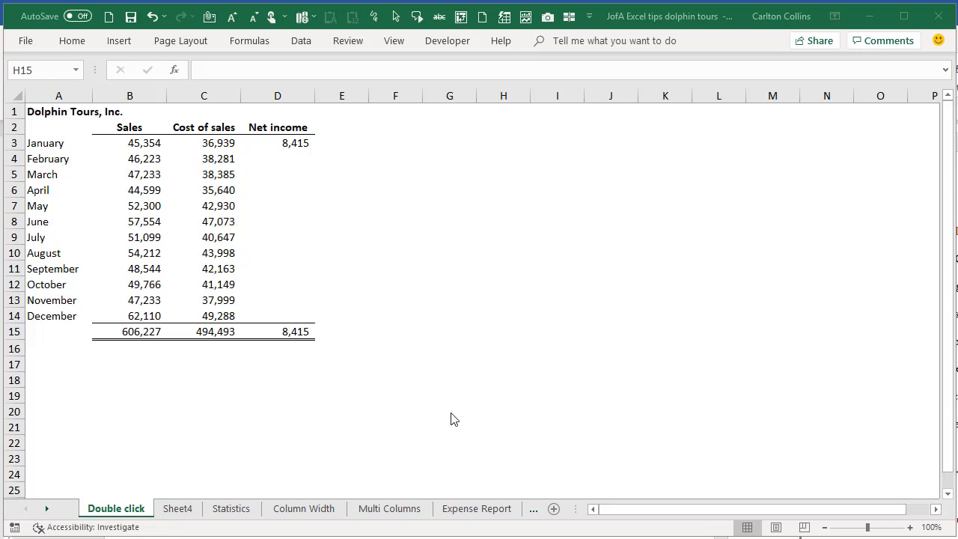
# Step: Fill the January Net income formula in D3 down through December, and check the adjacent Cost of sales figures it follows
pyautogui.click(283, 142)
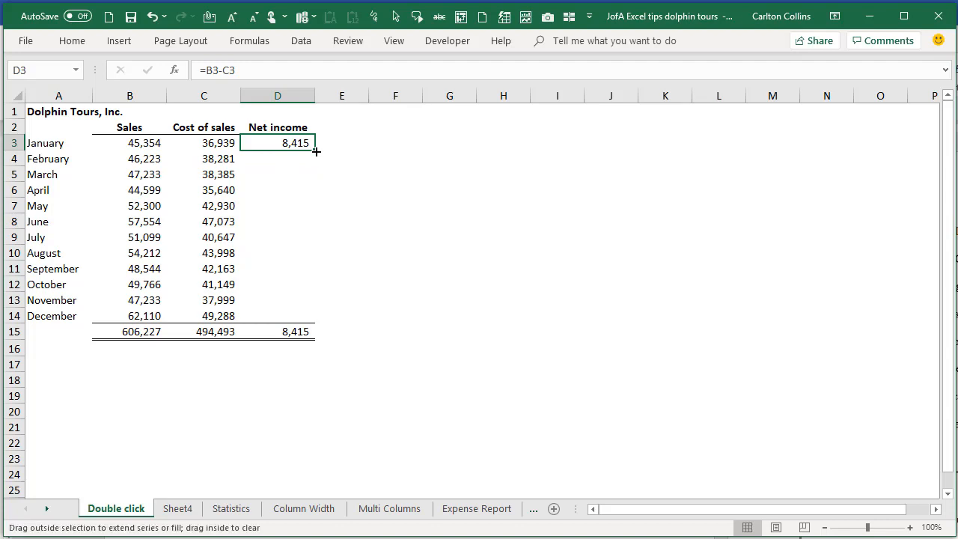
pyautogui.doubleClick(316, 151)
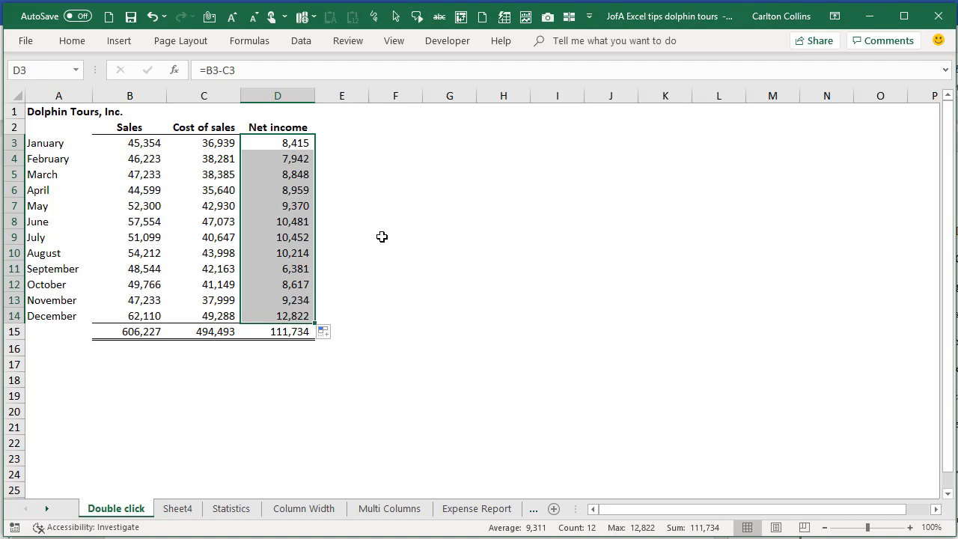
pyautogui.click(210, 163)
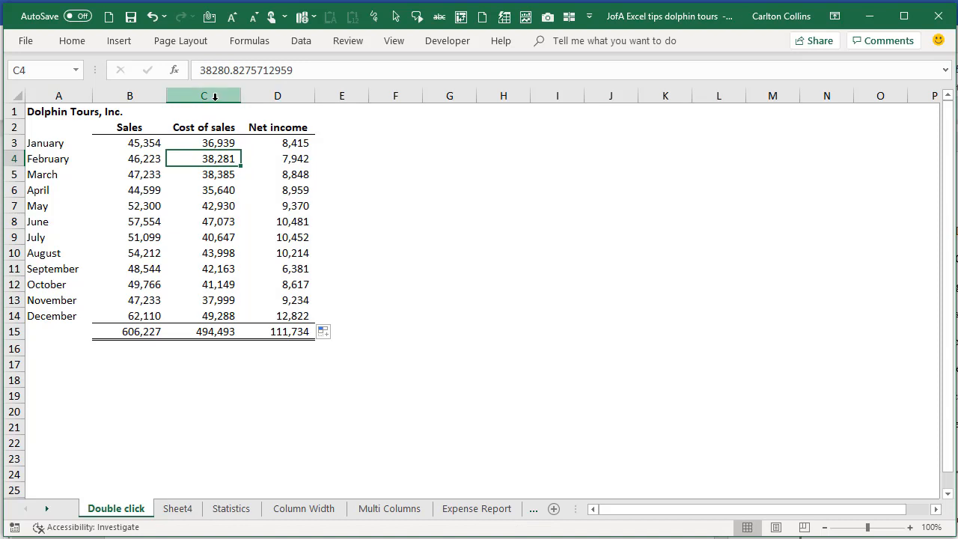
pyautogui.click(214, 96)
pyautogui.moveTo(214, 145); pyautogui.dragTo(215, 316)
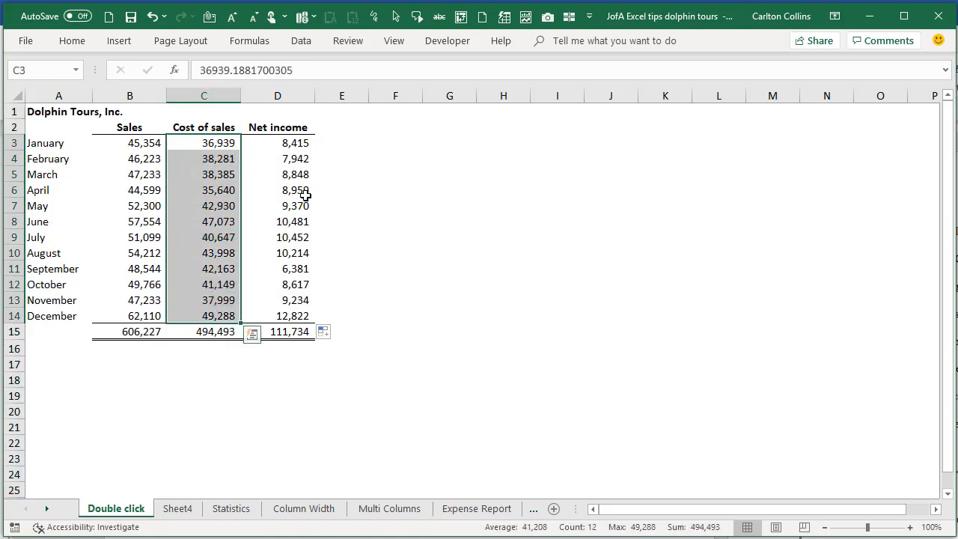
pyautogui.click(298, 144)
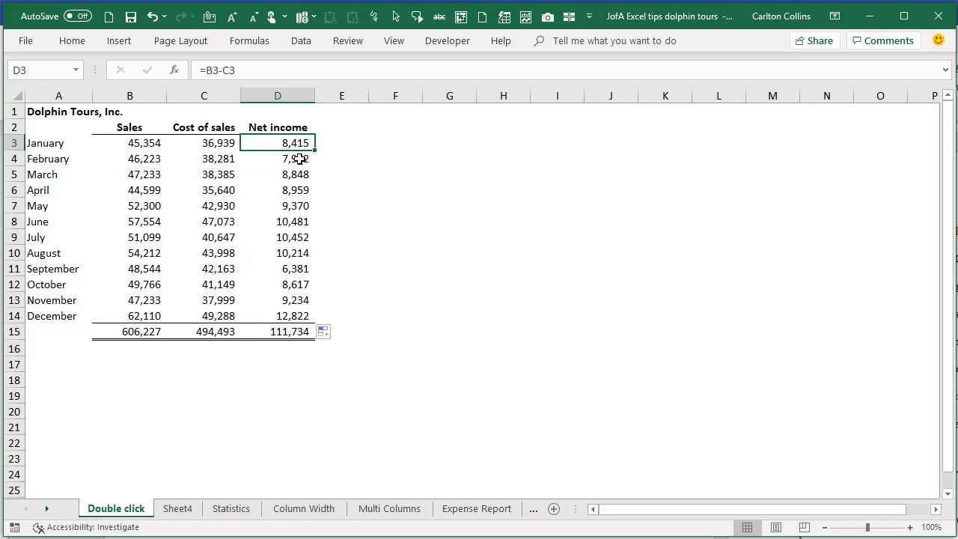
pyautogui.moveTo(215, 160); pyautogui.dragTo(215, 315)
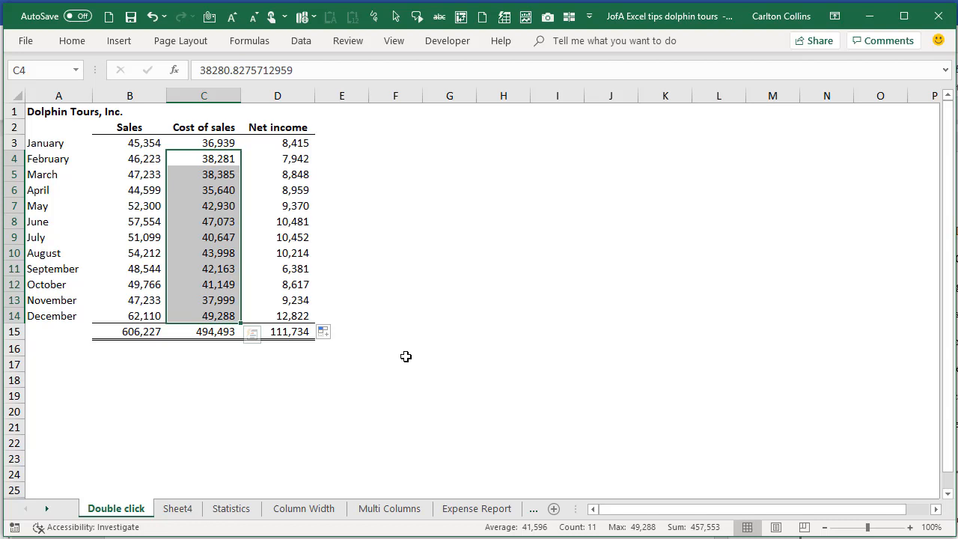
# Step: Insert a blank column between the Cost of sales and Net income columns
pyautogui.click(284, 96)
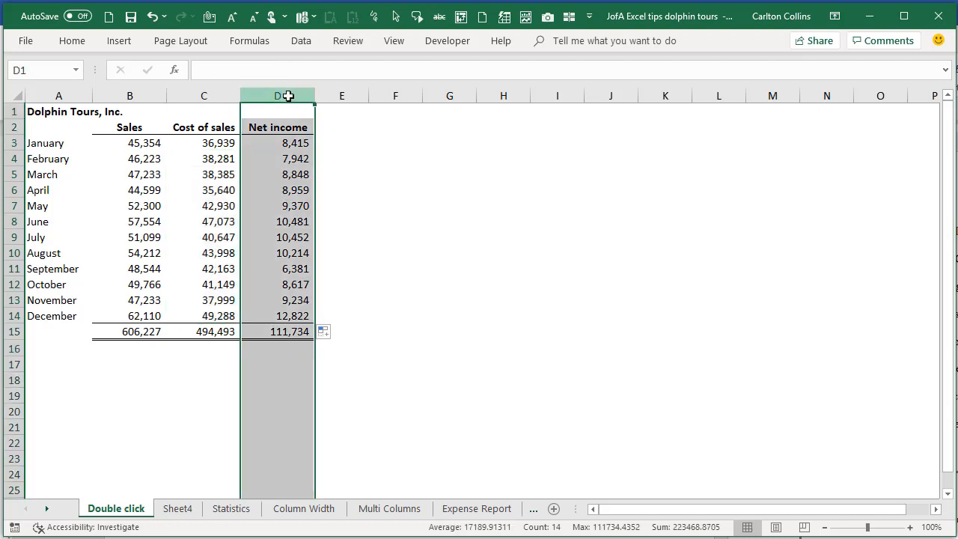
pyautogui.rightClick(290, 97)
pyautogui.click(329, 200)
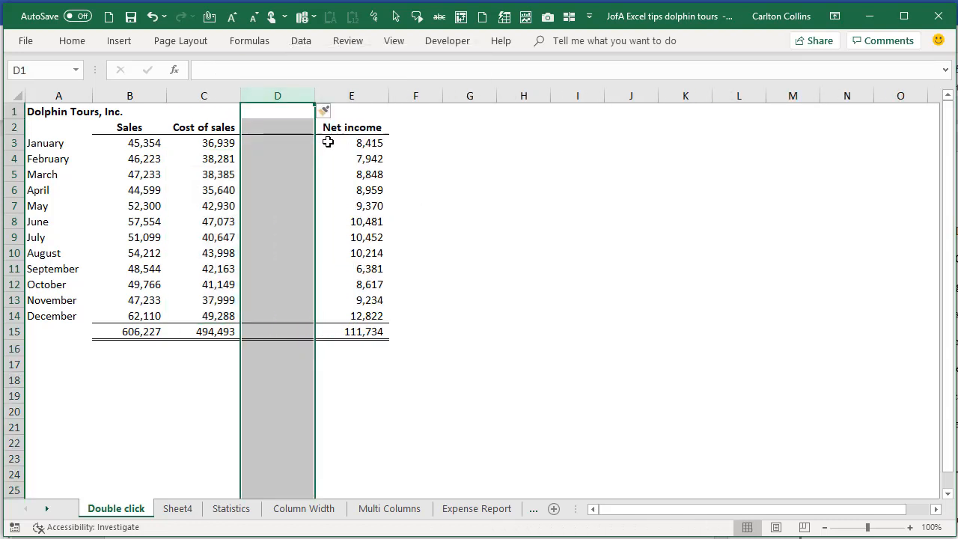
pyautogui.click(278, 124)
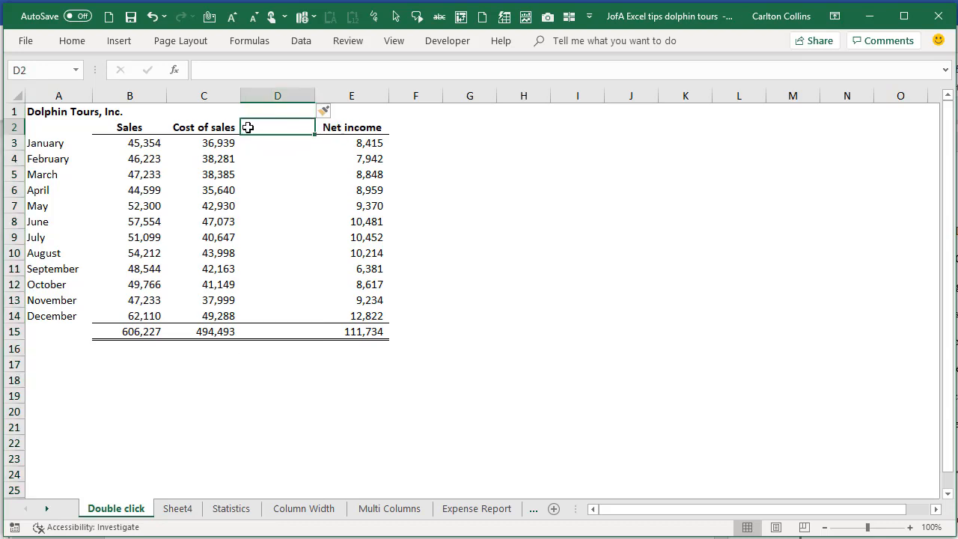
# Step: Clear the Net income formulas for February through December in E4:E14
pyautogui.moveTo(375, 161); pyautogui.dragTo(383, 317)
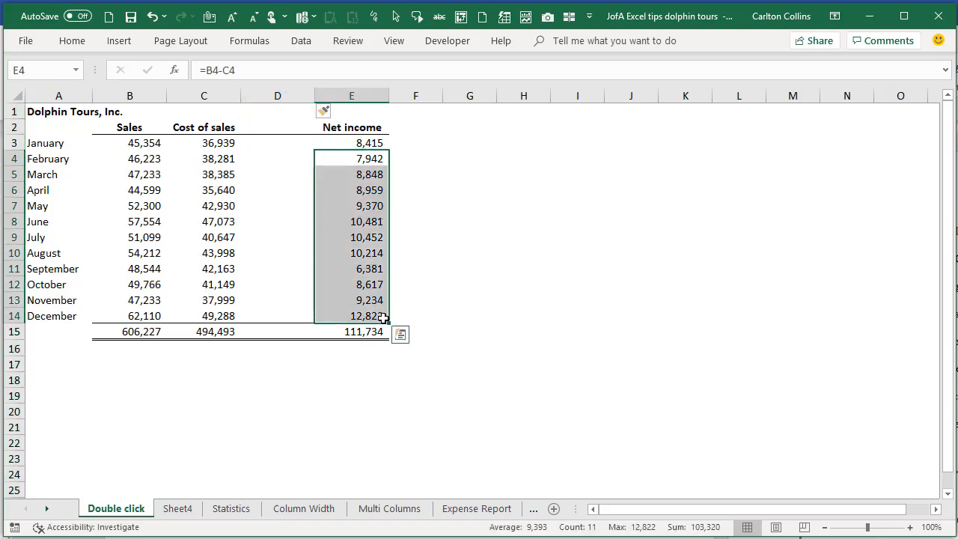
pyautogui.press('Delete')
pyautogui.click(421, 287)
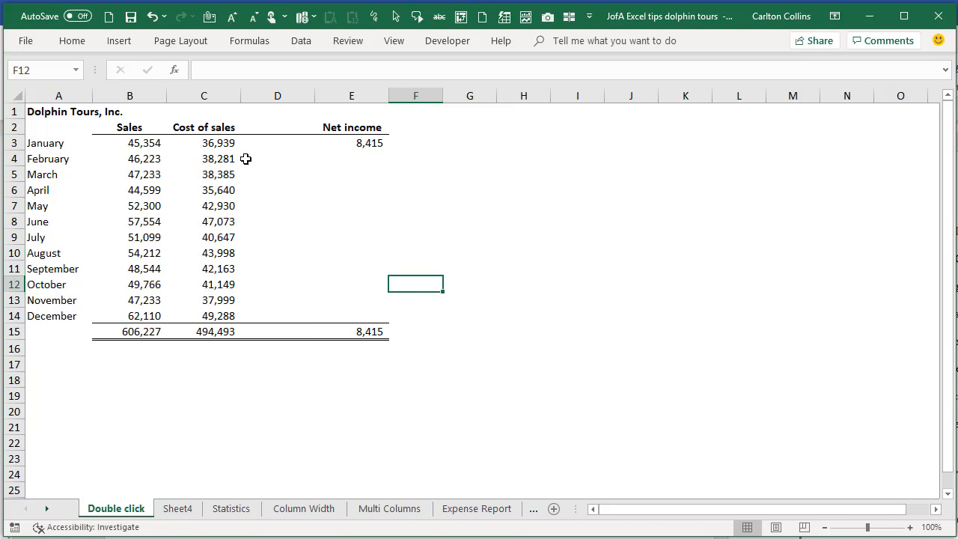
# Step: Enter the heading "HeADING" in cell D2 of the blank column, between Cost of sales and Net income
pyautogui.click(138, 128)
pyautogui.click(187, 127)
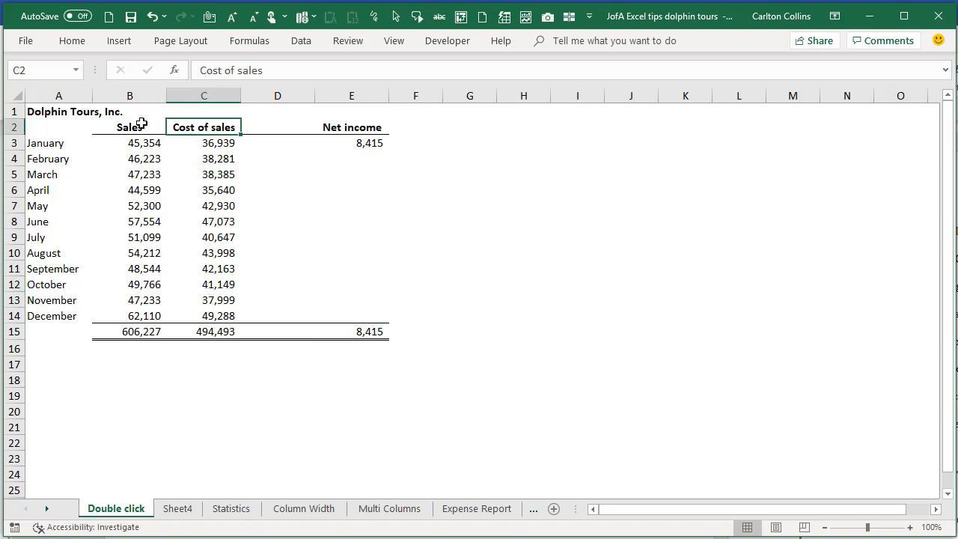
pyautogui.click(360, 129)
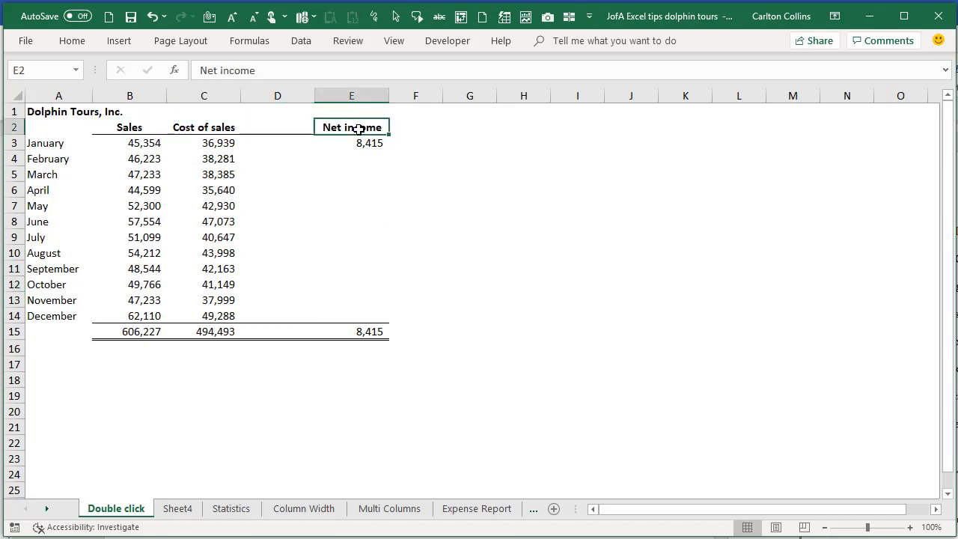
pyautogui.click(267, 127)
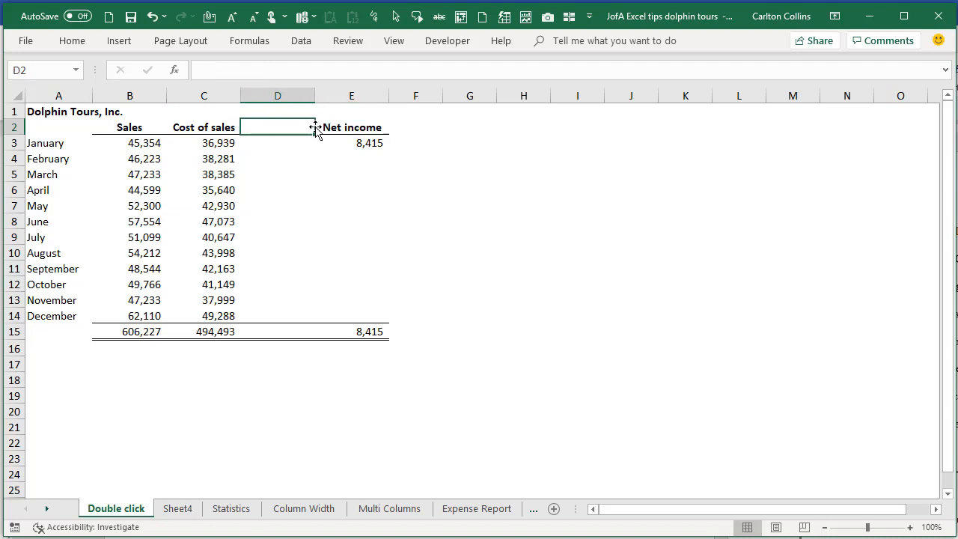
pyautogui.click(367, 144)
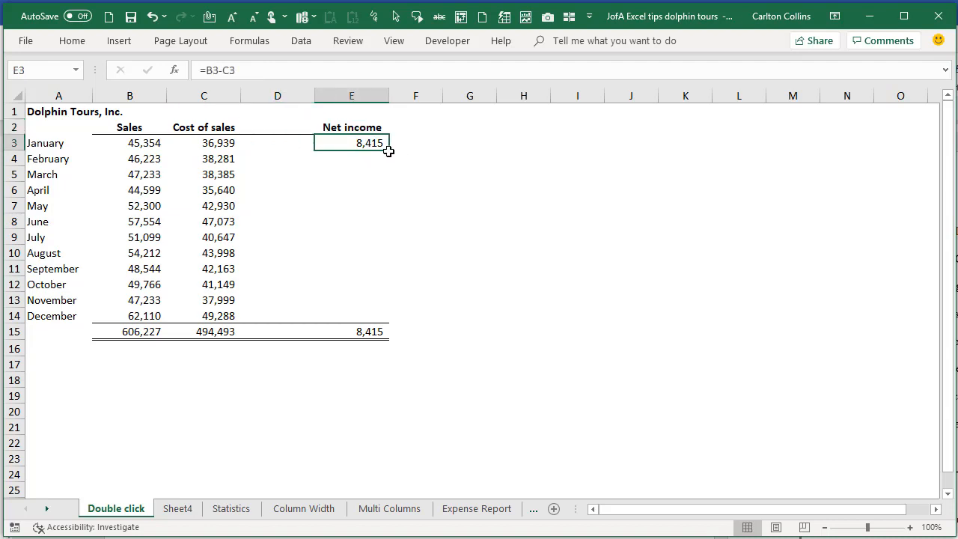
pyautogui.click(272, 128)
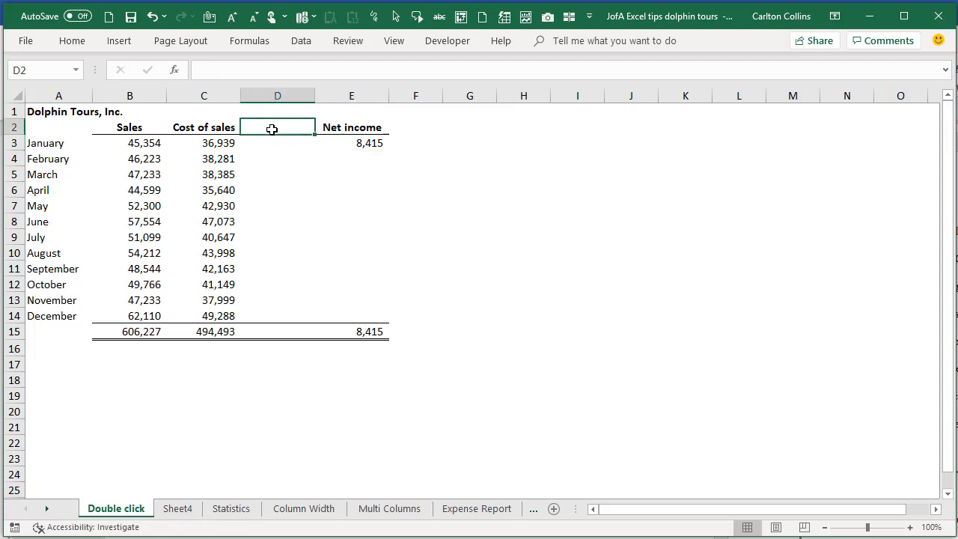
pyautogui.write('HeADING')
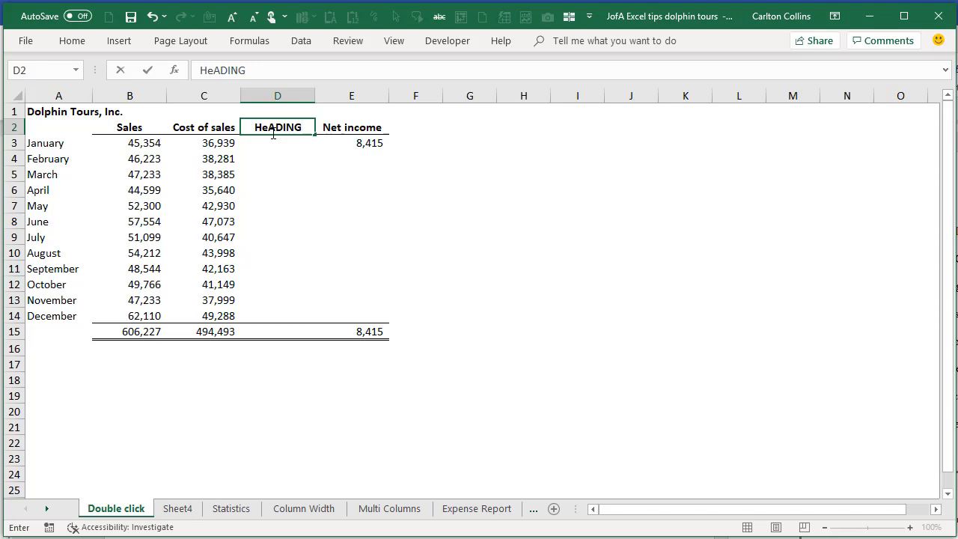
pyautogui.hotkey('ctrl', 'Return')
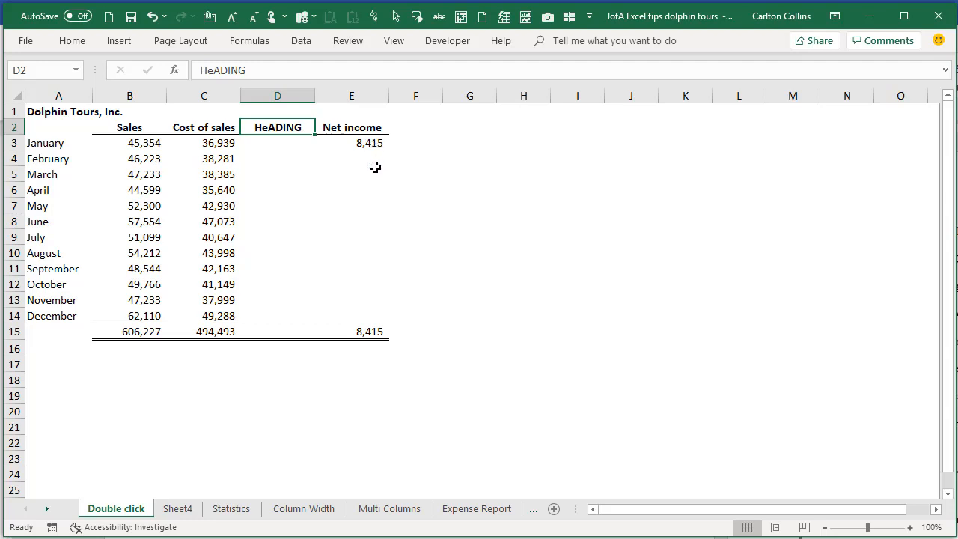
# Step: Fill the Net income formula in E3 down through December, and highlight the row of column headings
pyautogui.click(385, 143)
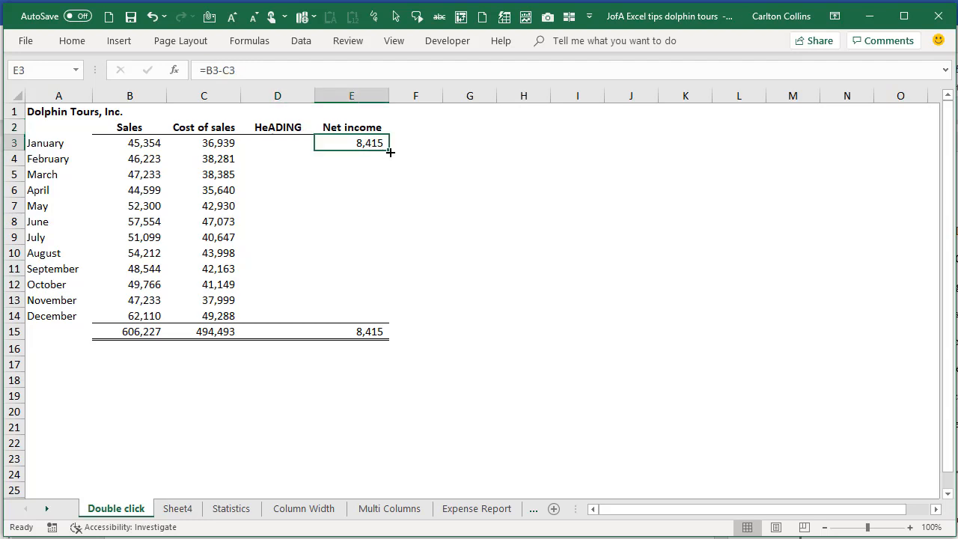
pyautogui.doubleClick(390, 152)
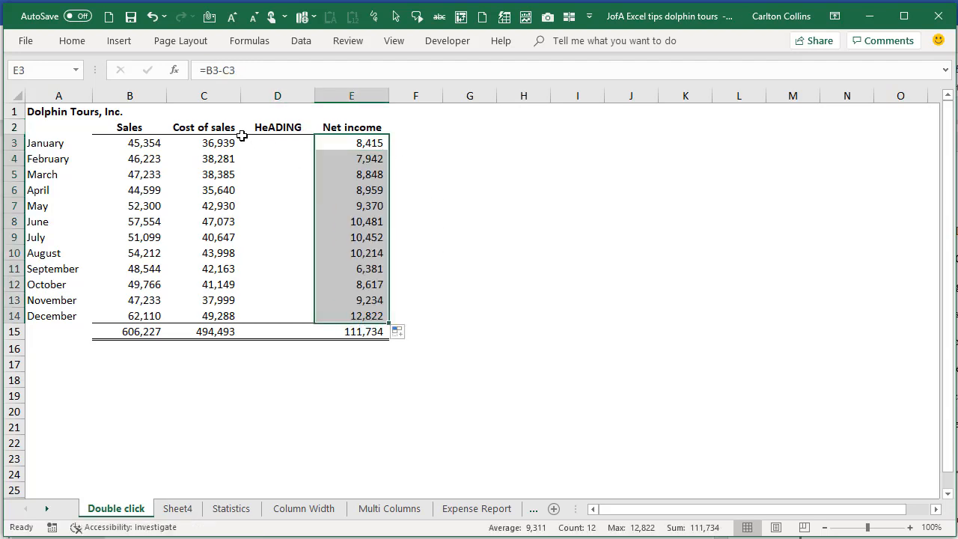
pyautogui.moveTo(353, 125); pyautogui.dragTo(146, 126)
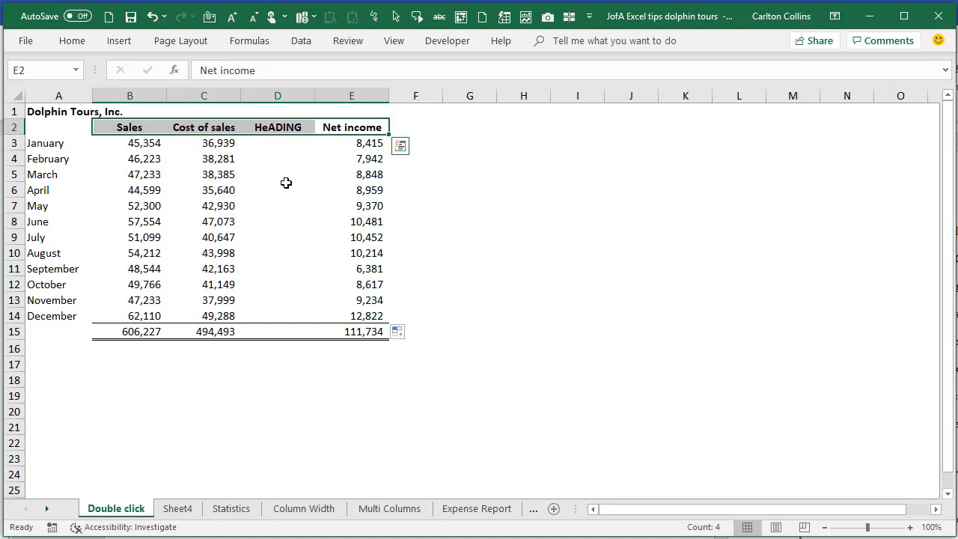
# Step: Delete the empty column D headed "HeADING"
pyautogui.click(281, 93)
pyautogui.rightClick(281, 94)
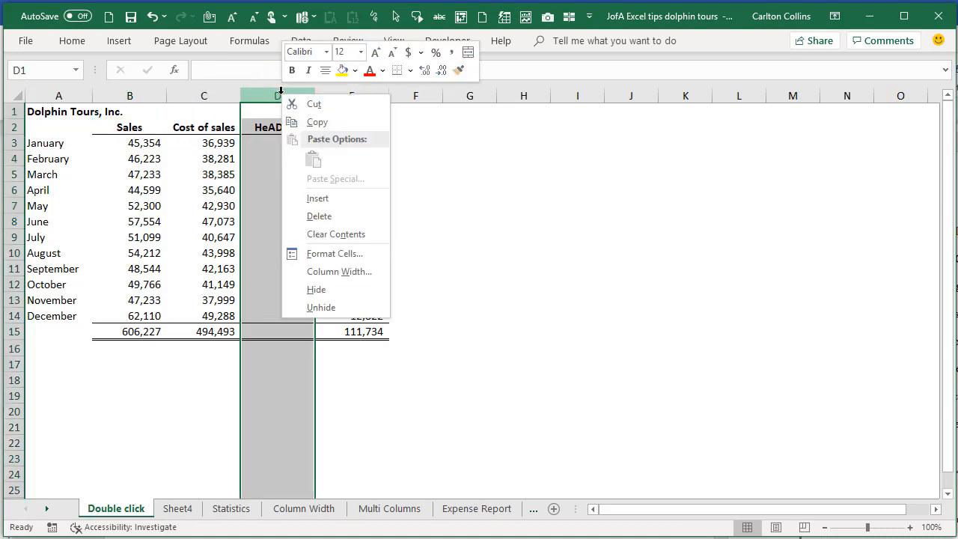
pyautogui.click(317, 214)
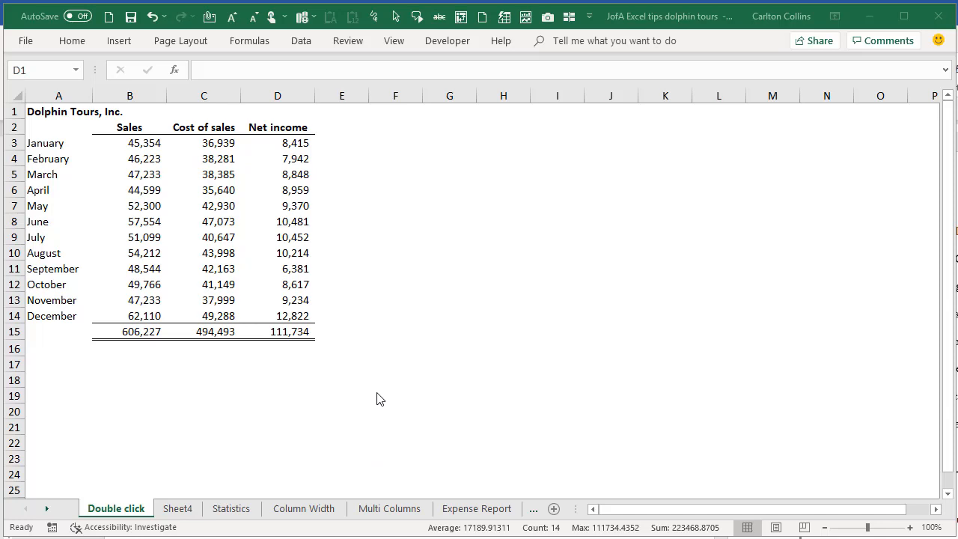
# Step: Open Sheet4, then switch to Chrome and copy the highlighted Total Yards Leaders table from the ESPN statistics page
pyautogui.click(184, 509)
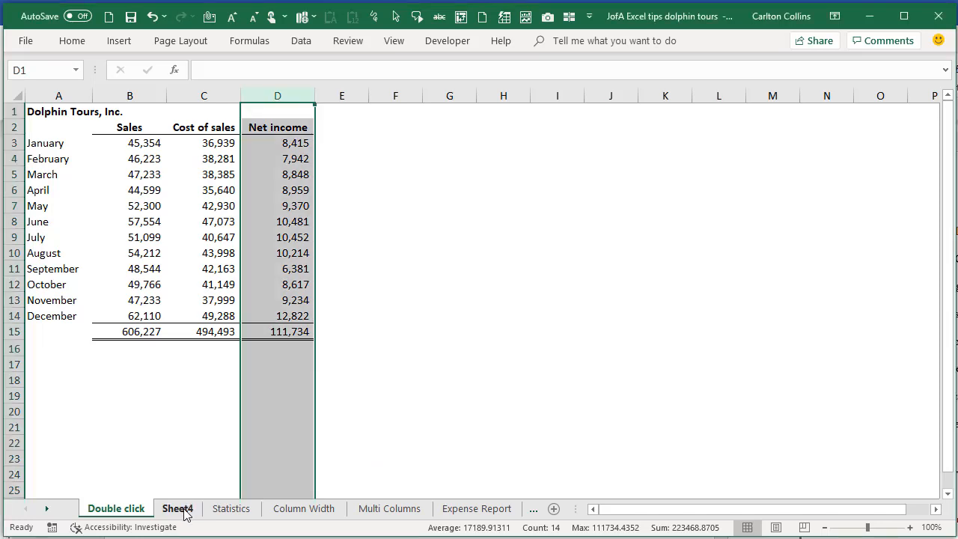
pyautogui.click(184, 511)
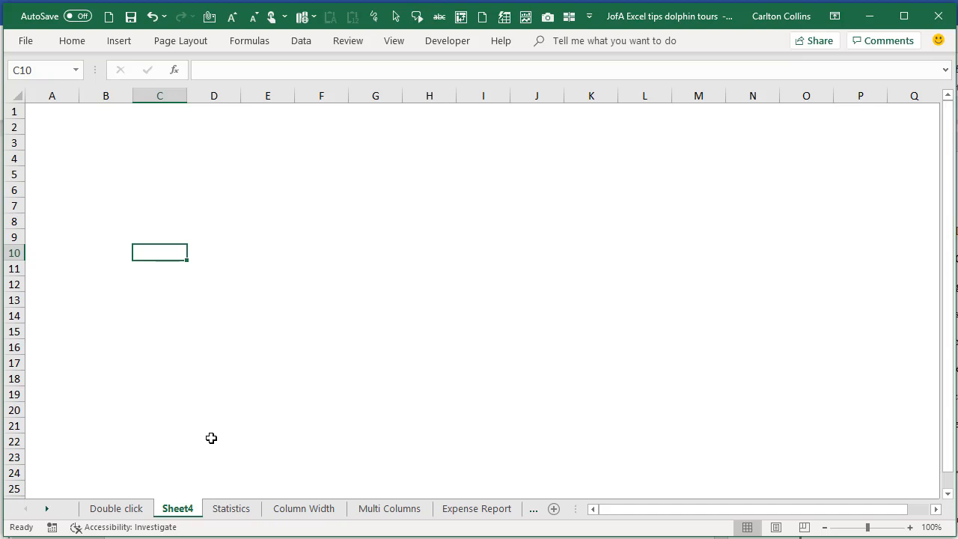
pyautogui.press('super+Tab')
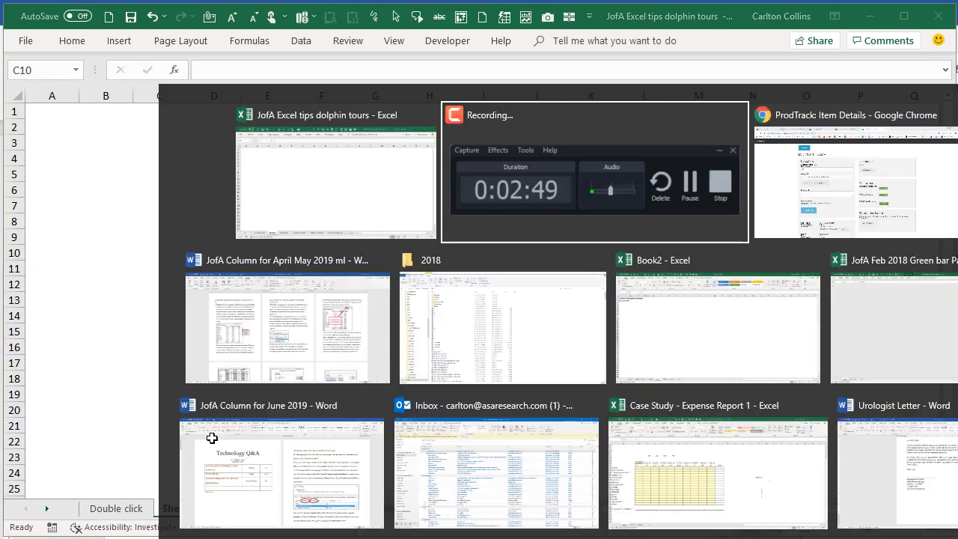
pyautogui.press('Right')
pyautogui.press('Return')
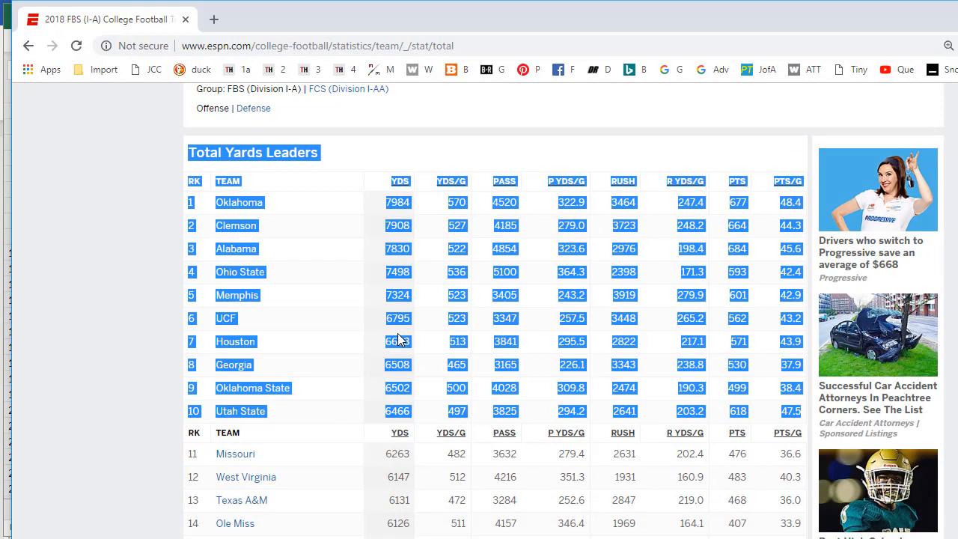
pyautogui.rightClick(247, 204)
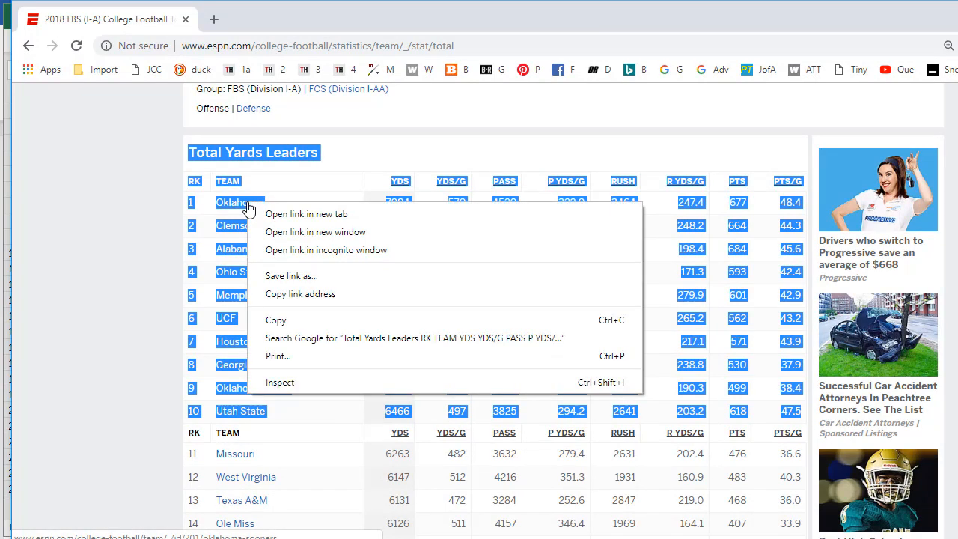
pyautogui.click(285, 322)
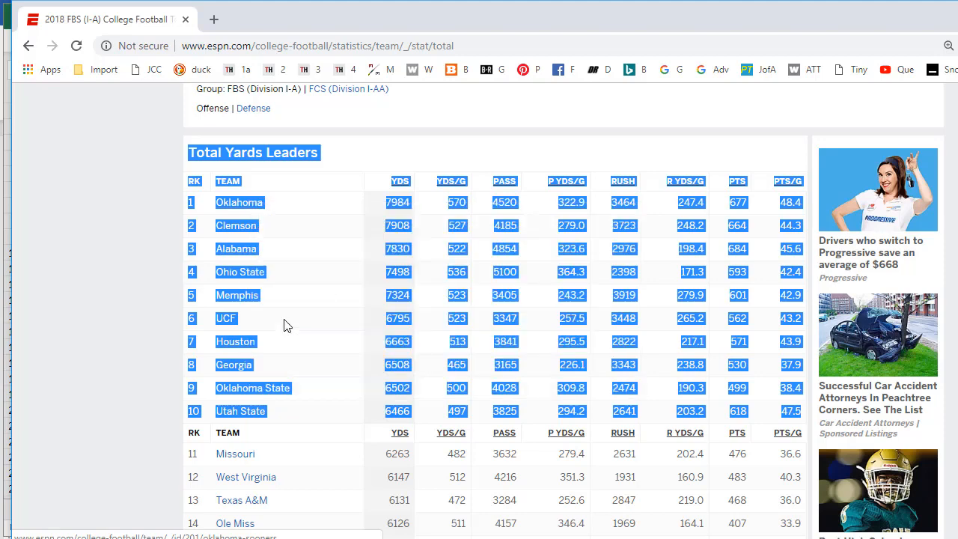
pyautogui.scroll(3, 313, 206)
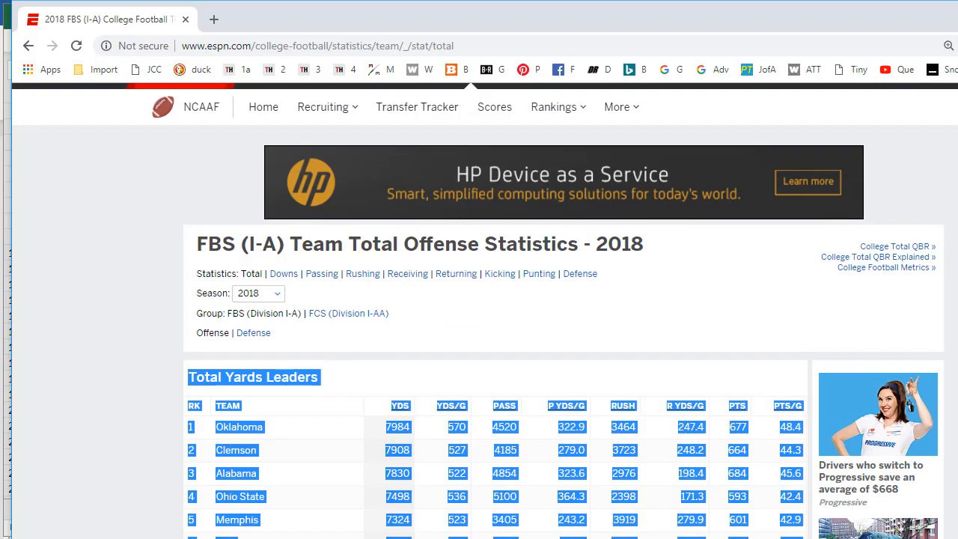
# Step: Switch back to Excel and paste the copied table into Sheet4 at cell A1, matching the destination formatting
pyautogui.hotkey('alt', 'Tab')
pyautogui.click(62, 111)
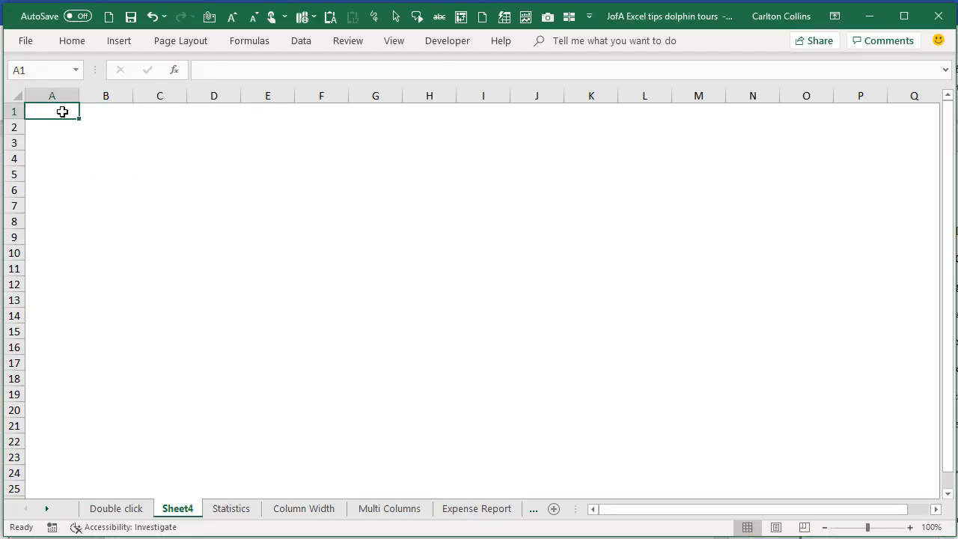
pyautogui.rightClick(62, 112)
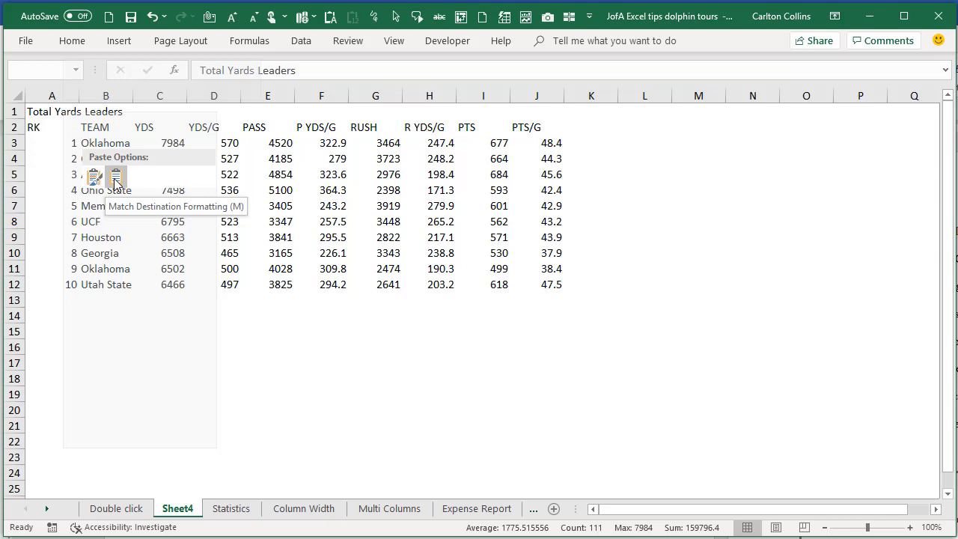
pyautogui.click(116, 180)
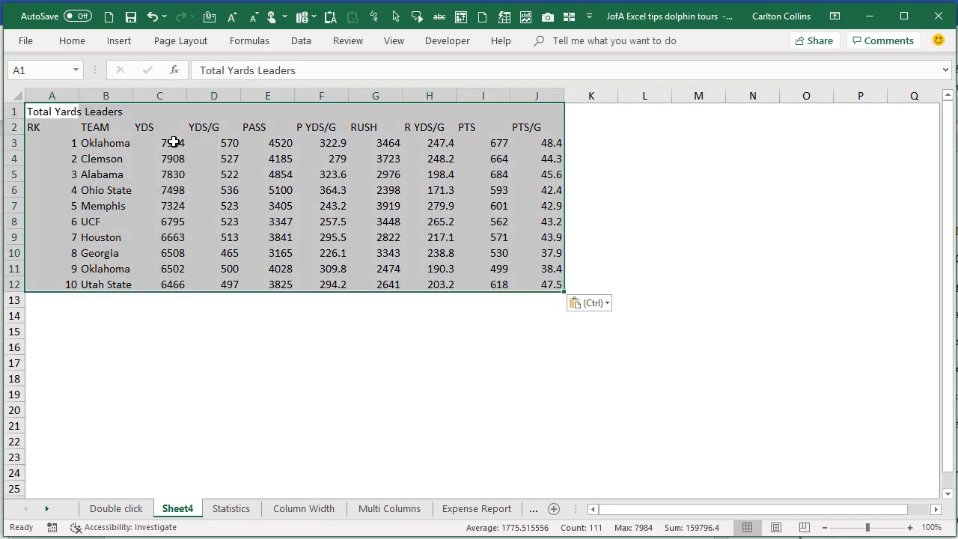
# Step: Apply the comma number style to the statistics in C3:J12
pyautogui.moveTo(174, 142); pyautogui.dragTo(545, 285)
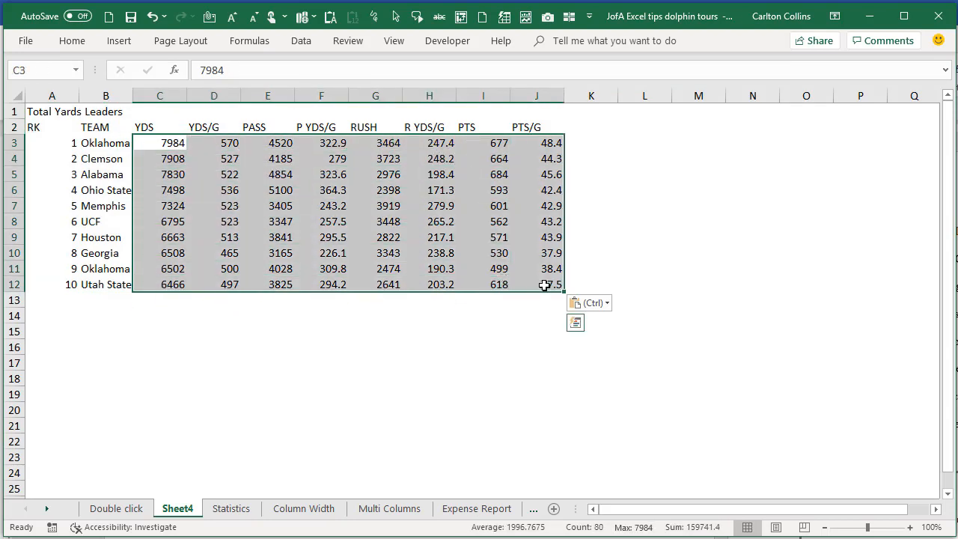
pyautogui.rightClick(286, 228)
pyautogui.click(457, 186)
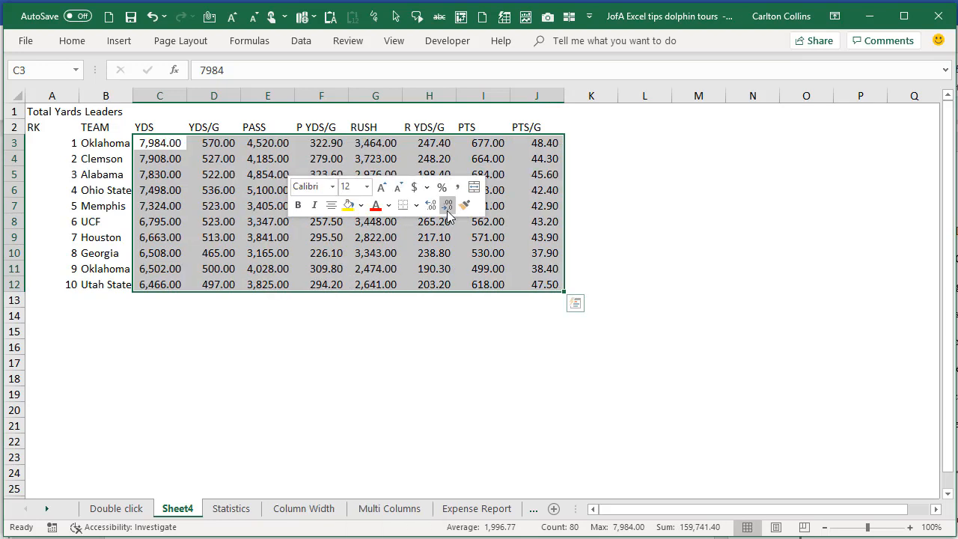
# Step: Reduce the statistics in C3:J12 to zero decimal places
pyautogui.click(448, 206)
pyautogui.click(448, 206)
pyautogui.click(396, 348)
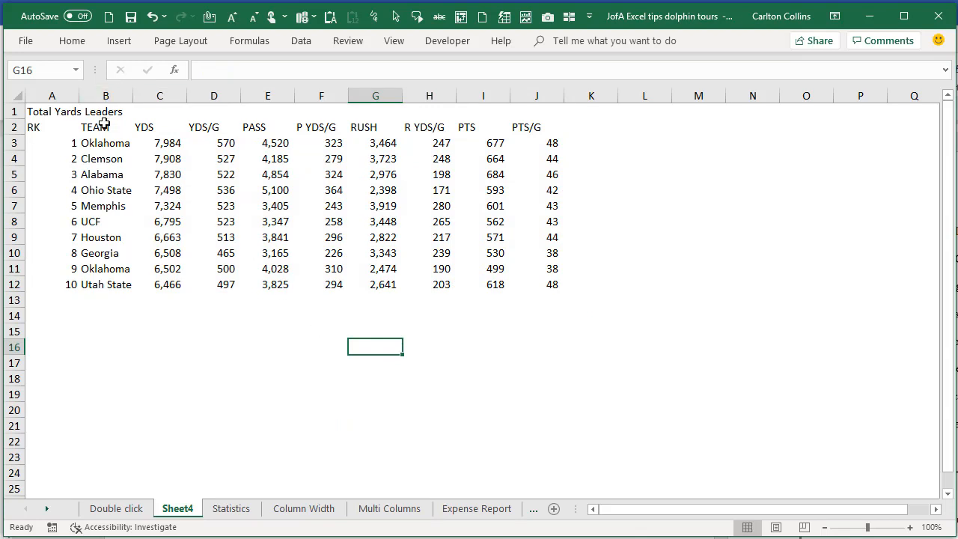
# Step: Make the column headings in B2:J2 bold and centred, and give them a bottom border
pyautogui.moveTo(104, 127); pyautogui.dragTo(537, 128)
pyautogui.rightClick(539, 128)
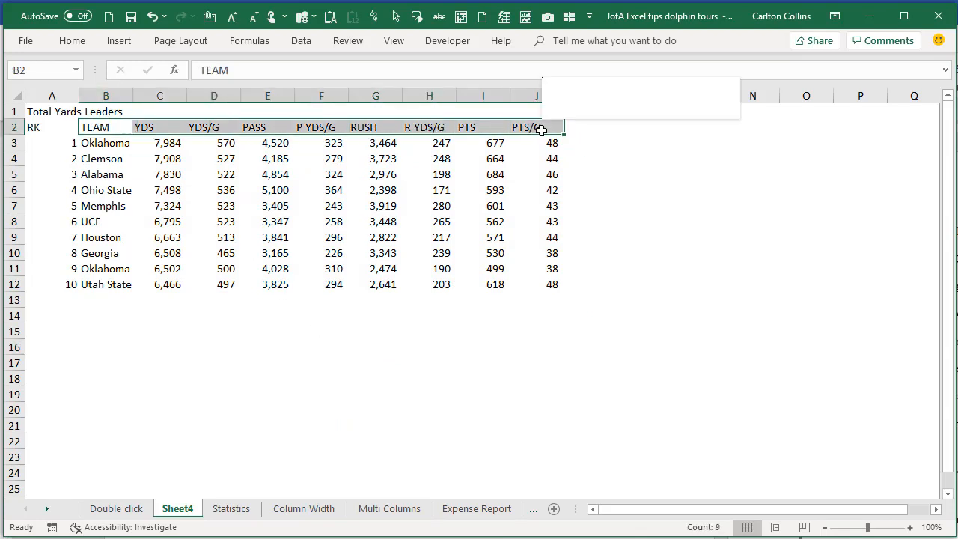
pyautogui.click(555, 110)
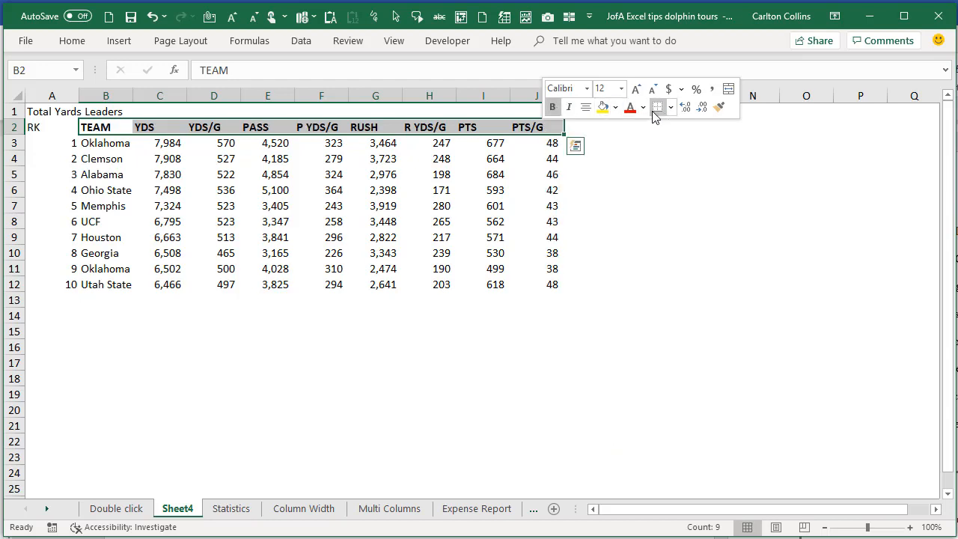
pyautogui.click(587, 109)
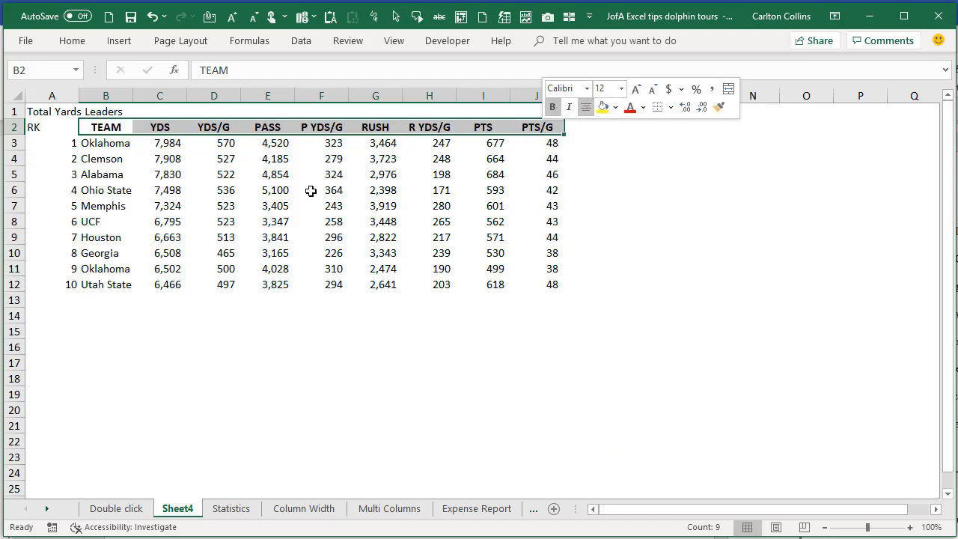
pyautogui.click(245, 190)
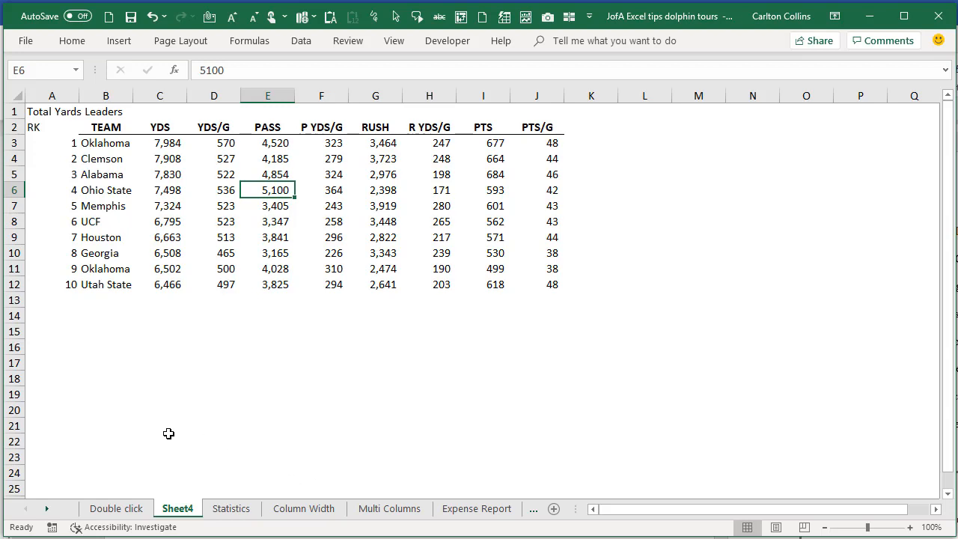
# Step: Open the Statistics sheet and look over its table
pyautogui.click(232, 514)
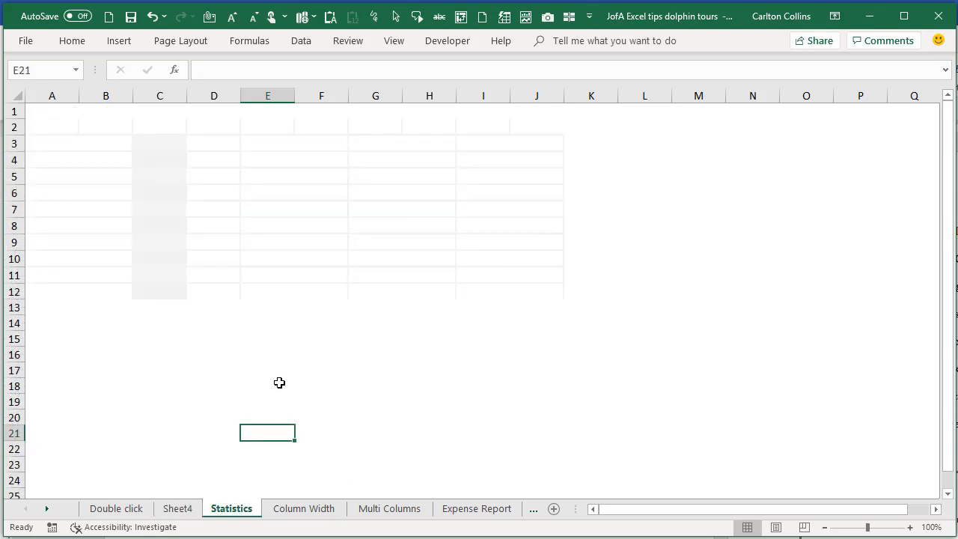
pyautogui.click(175, 296)
pyautogui.click(138, 360)
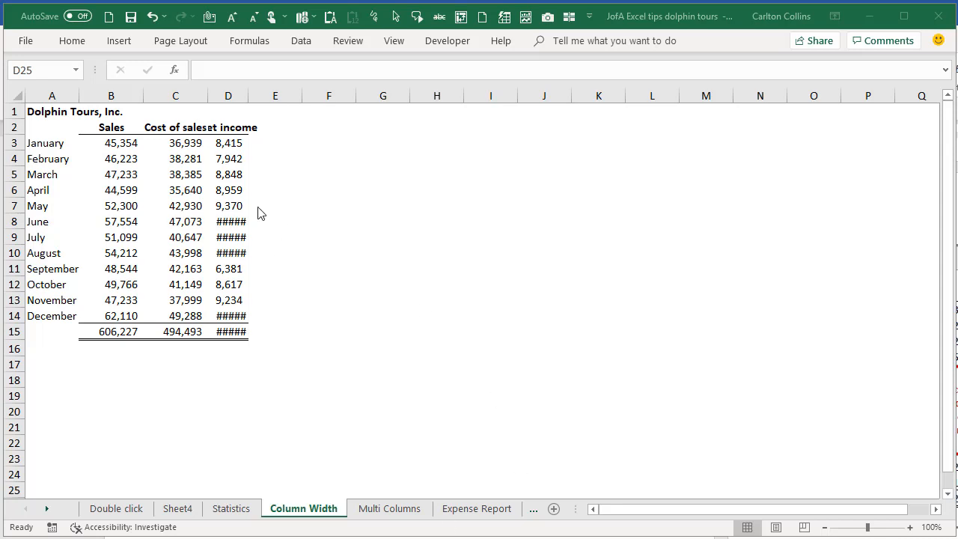
# Step: On the Column Width sheet, AutoFit the Net income column D to its contents
pyautogui.click(321, 213)
pyautogui.moveTo(129, 92); pyautogui.dragTo(164, 91)
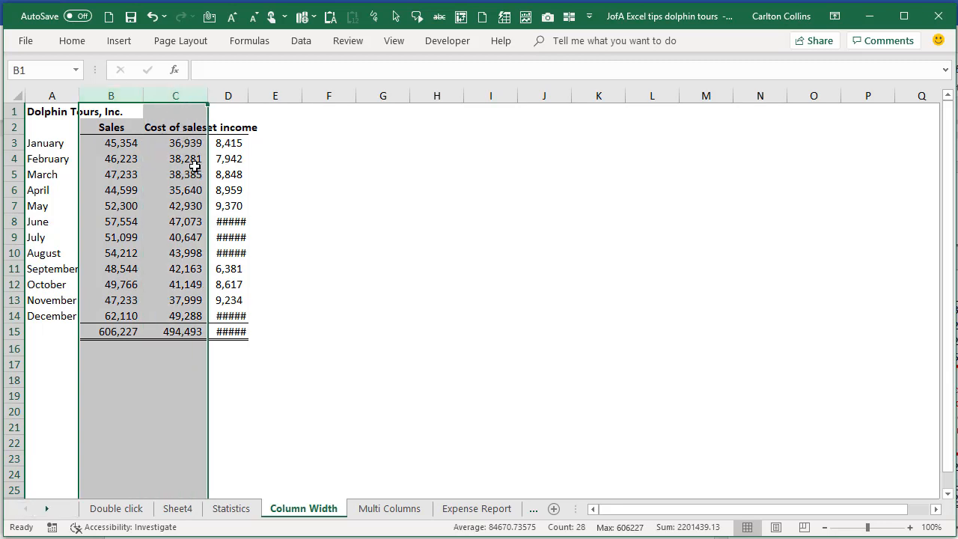
pyautogui.click(237, 93)
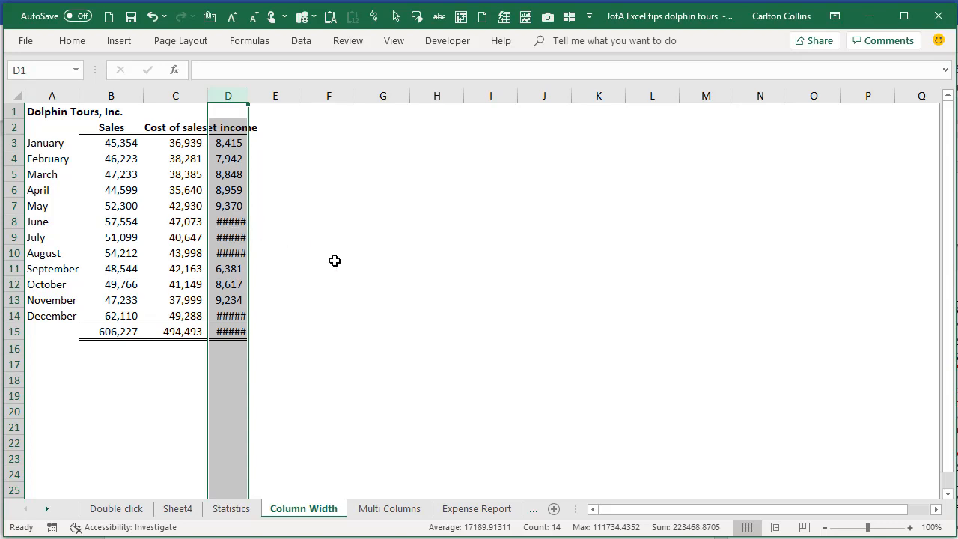
pyautogui.doubleClick(248, 94)
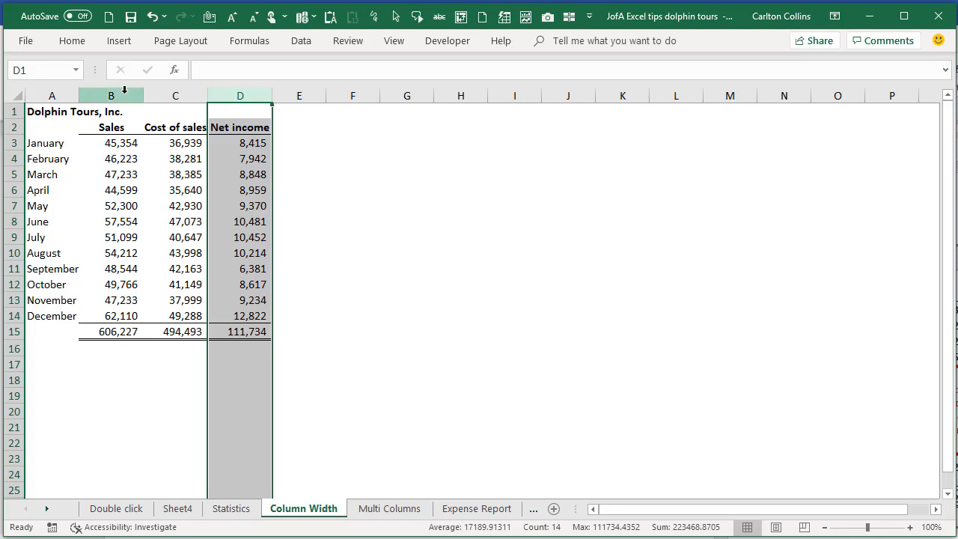
# Step: Enter Jan in B2, fill the month series across to M2, and extend the figures in rows 3 to 15 across to column M
pyautogui.click(122, 124)
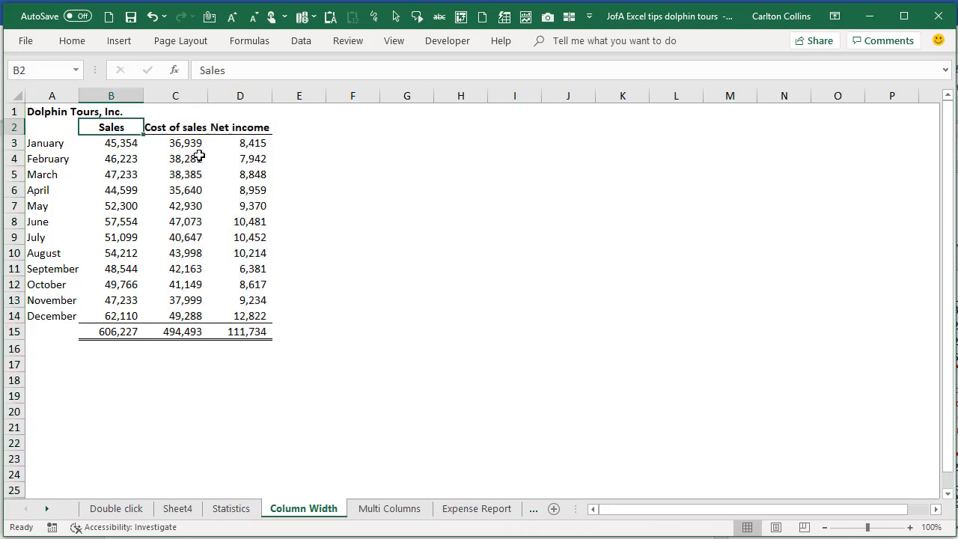
pyautogui.write('Jan')
pyautogui.hotkey('ctrl', 'Return')
pyautogui.moveTo(143, 132); pyautogui.dragTo(752, 145)
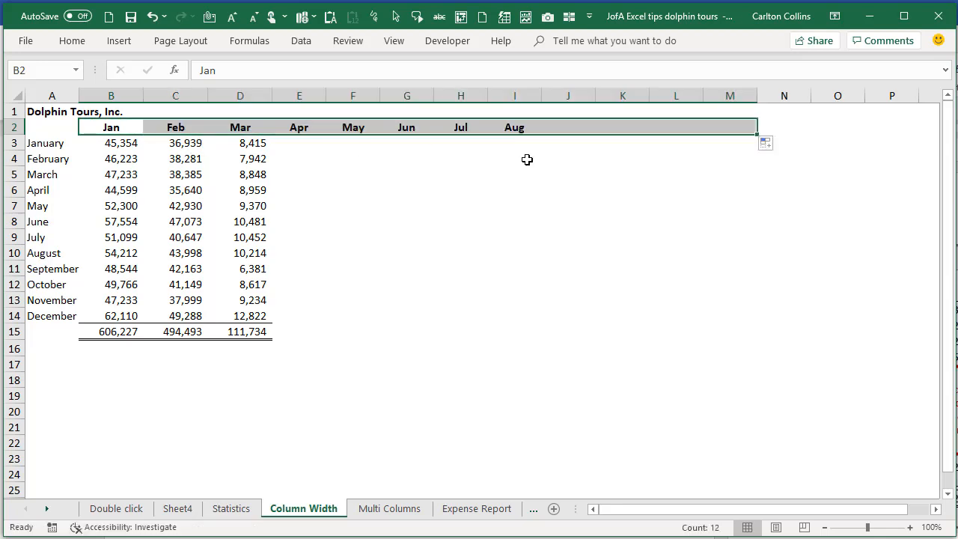
pyautogui.moveTo(126, 146); pyautogui.dragTo(749, 330)
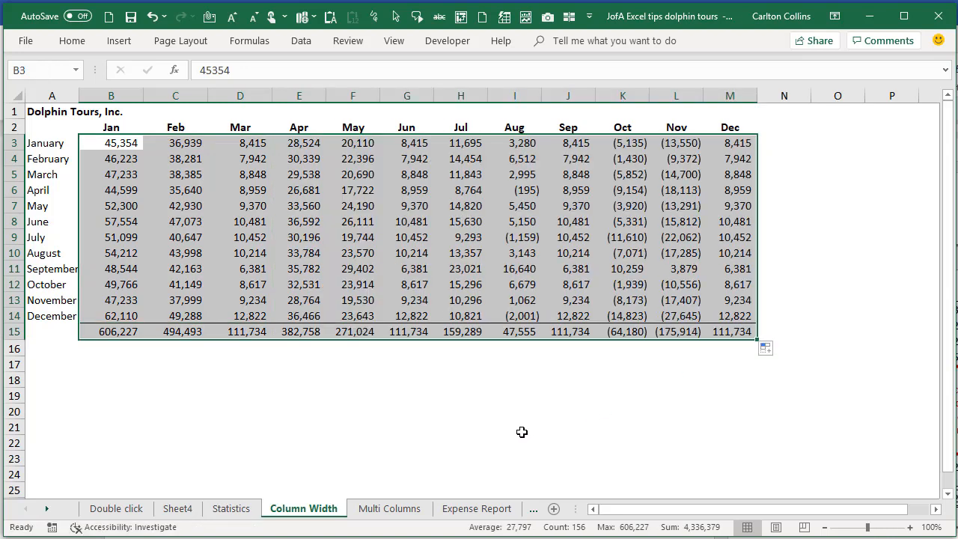
# Step: Narrow the Feb, May and Sep columns (C, F and J) individually until their figures no longer fit
pyautogui.click(186, 90)
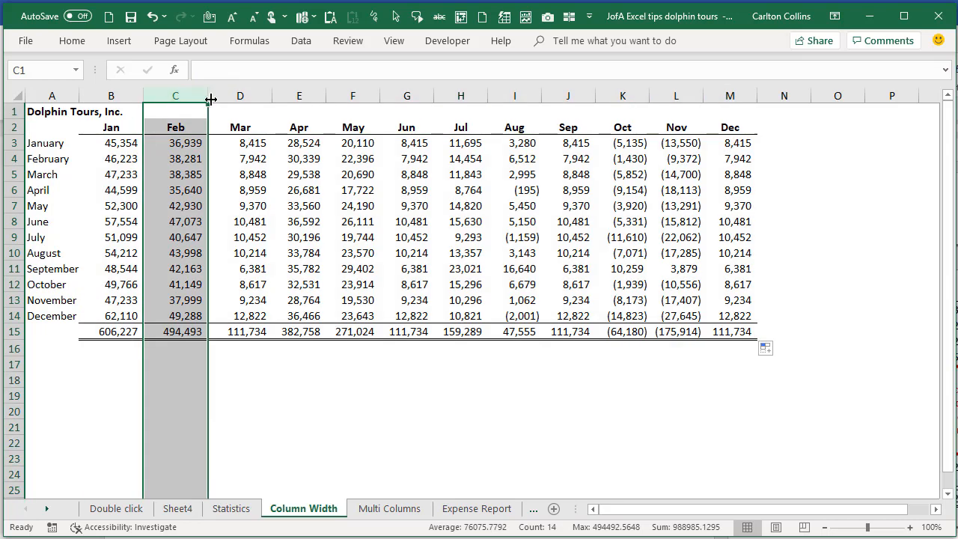
pyautogui.moveTo(207, 96); pyautogui.dragTo(186, 95)
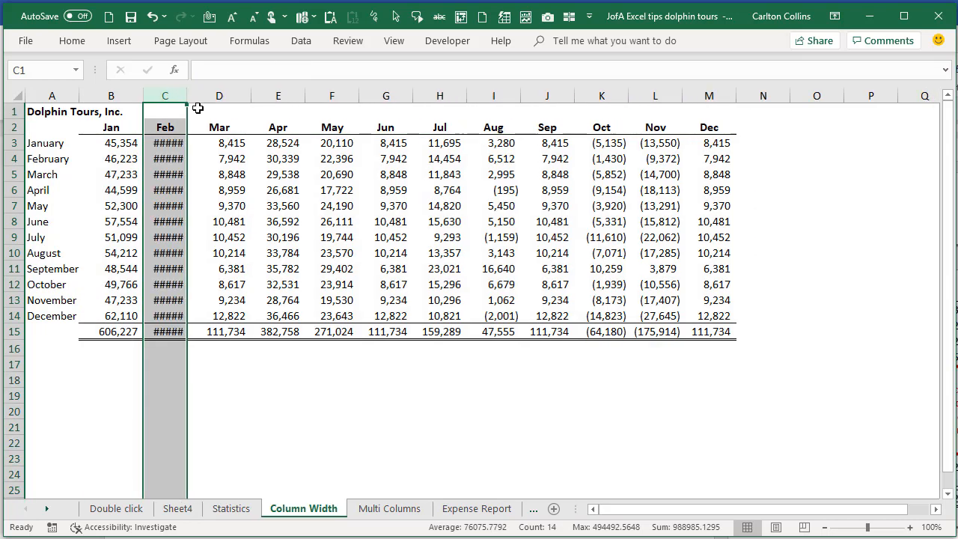
pyautogui.click(322, 95)
pyautogui.moveTo(359, 96); pyautogui.dragTo(342, 98)
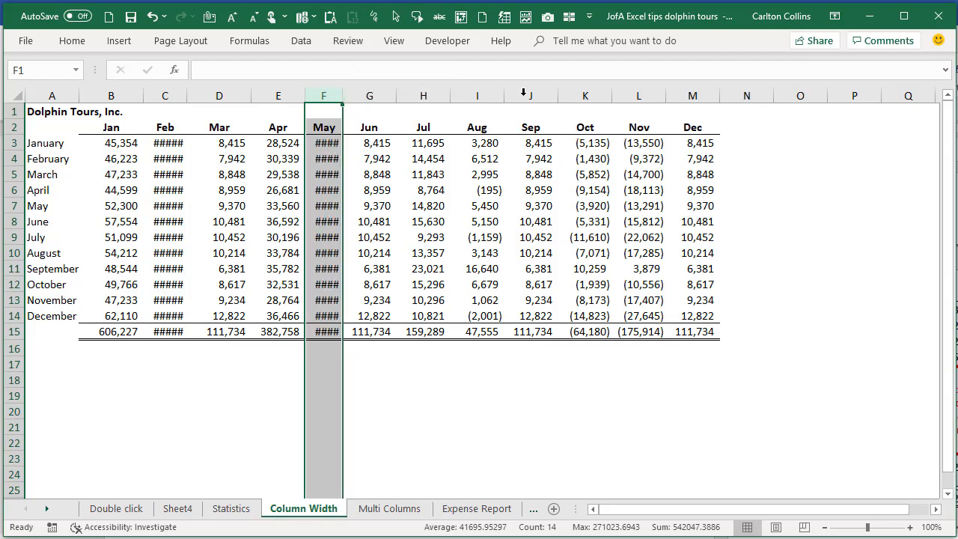
pyautogui.click(539, 96)
pyautogui.moveTo(557, 97); pyautogui.dragTo(546, 98)
pyautogui.click(413, 471)
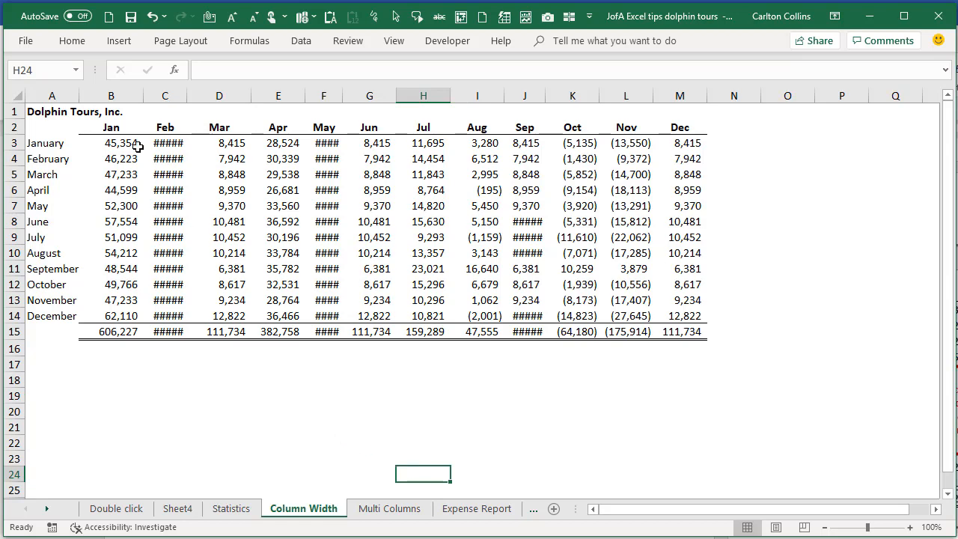
# Step: AutoFit columns B through M together, and give them all one slightly wider uniform width of about 74 pixels
pyautogui.moveTo(111, 91); pyautogui.dragTo(683, 100)
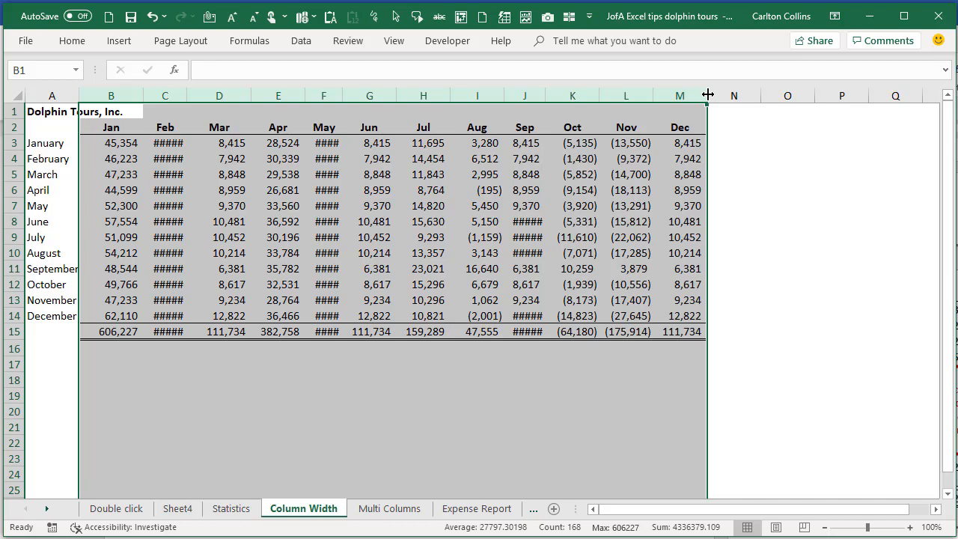
pyautogui.doubleClick(708, 94)
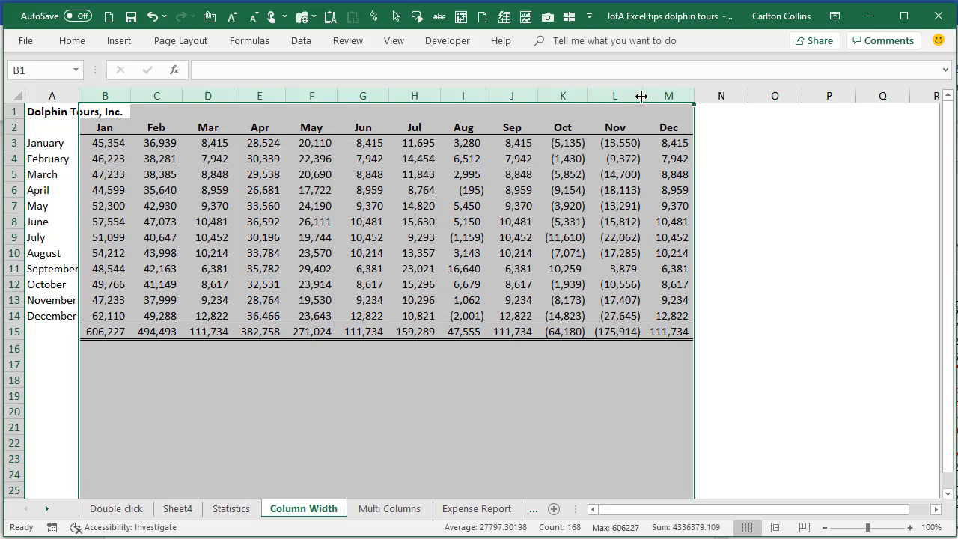
pyautogui.moveTo(643, 95); pyautogui.dragTo(643, 95)
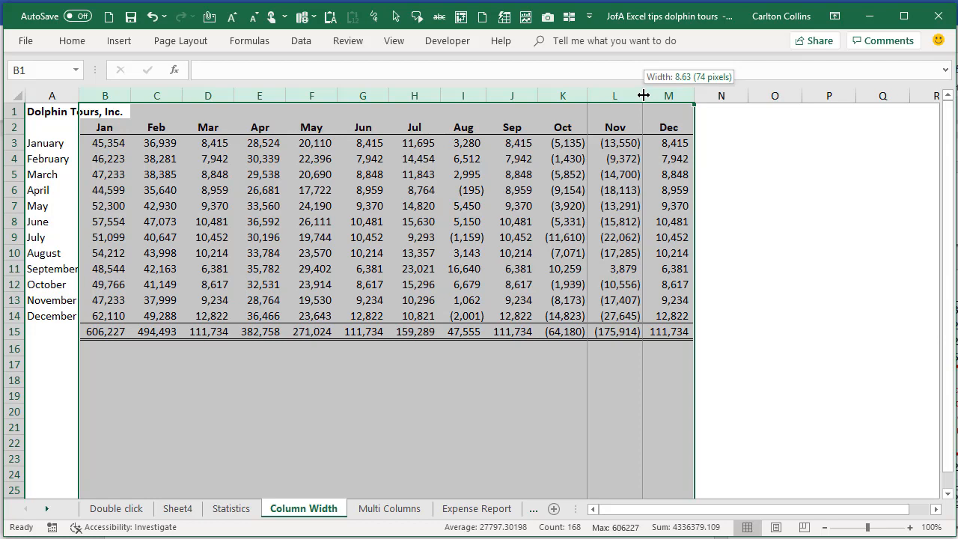
pyautogui.moveTo(643, 96); pyautogui.dragTo(644, 95)
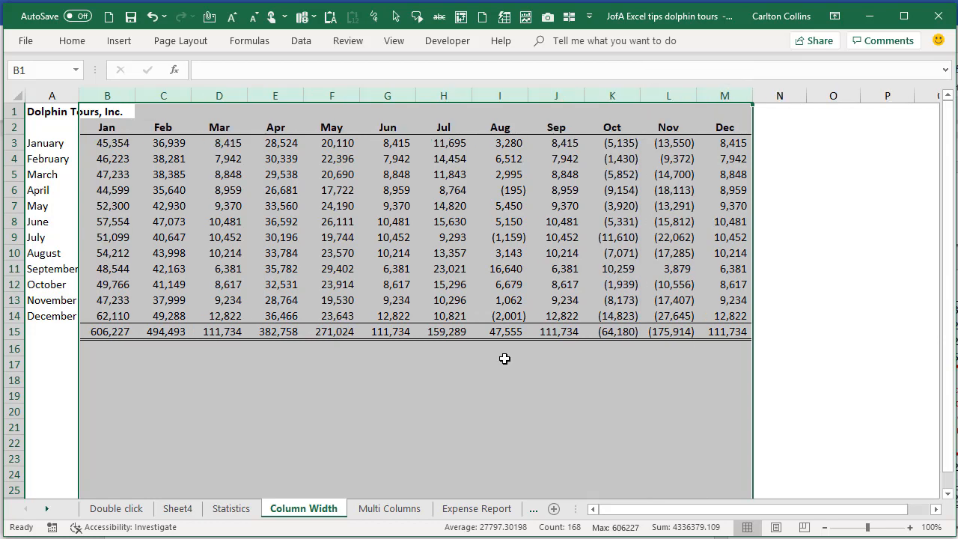
pyautogui.click(384, 386)
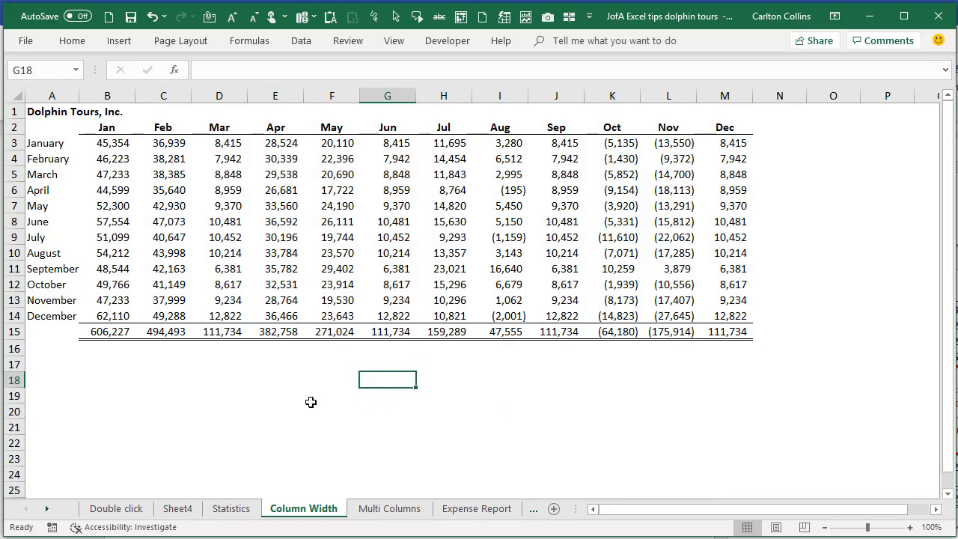
# Step: On the Multi Columns sheet, narrow the three % to Total columns C, E and G together so their headings wrap onto two lines
pyautogui.click(382, 509)
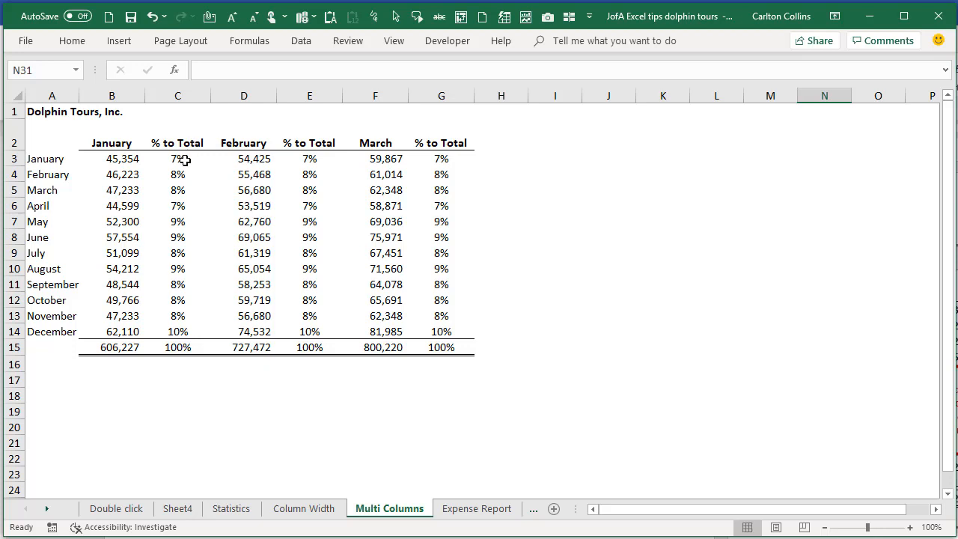
pyautogui.click(177, 93)
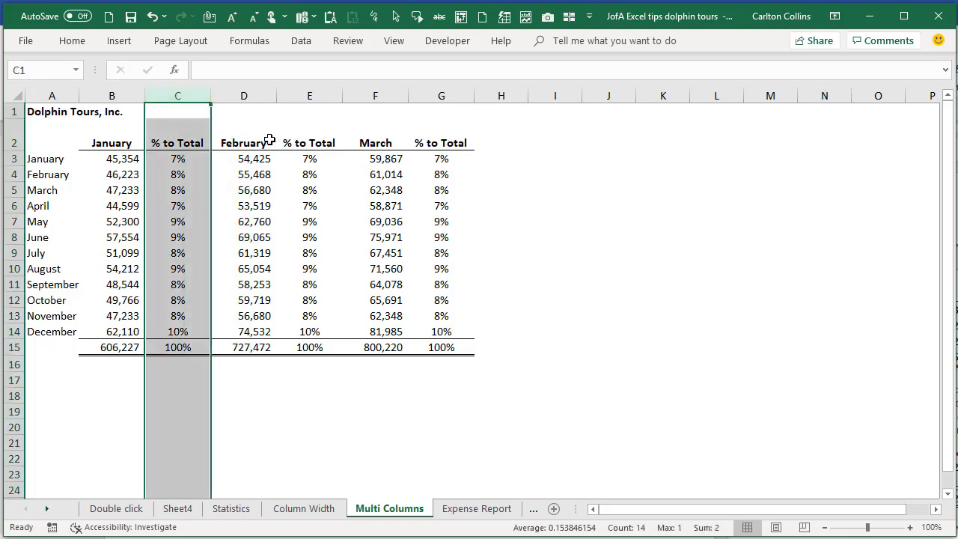
pyautogui.keyDown('ctrl'); pyautogui.click(441, 89); pyautogui.keyUp('ctrl')
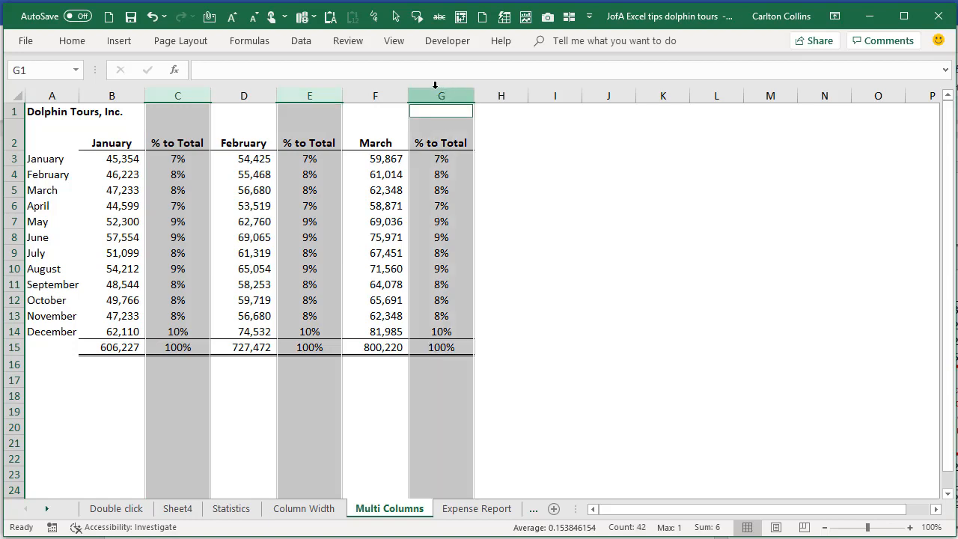
pyautogui.moveTo(342, 95); pyautogui.dragTo(320, 99)
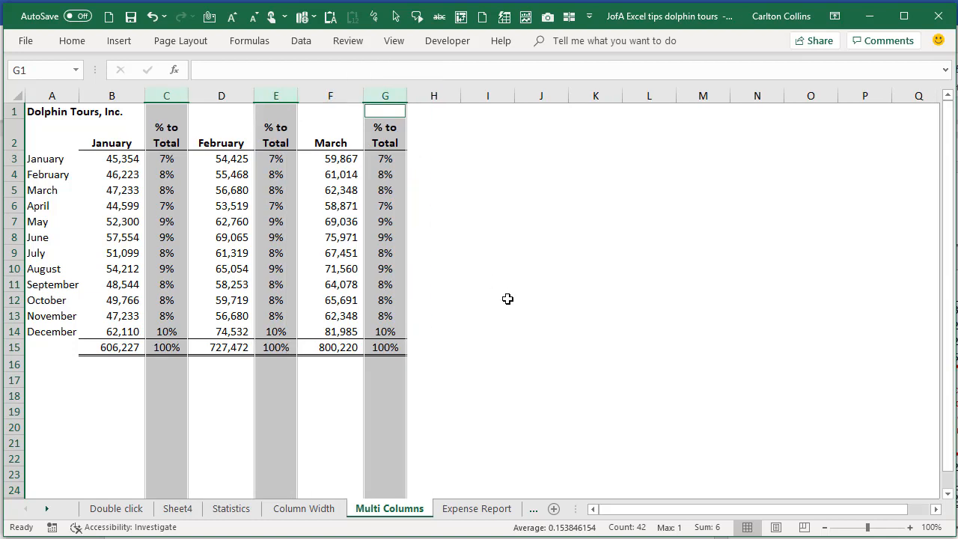
pyautogui.click(470, 285)
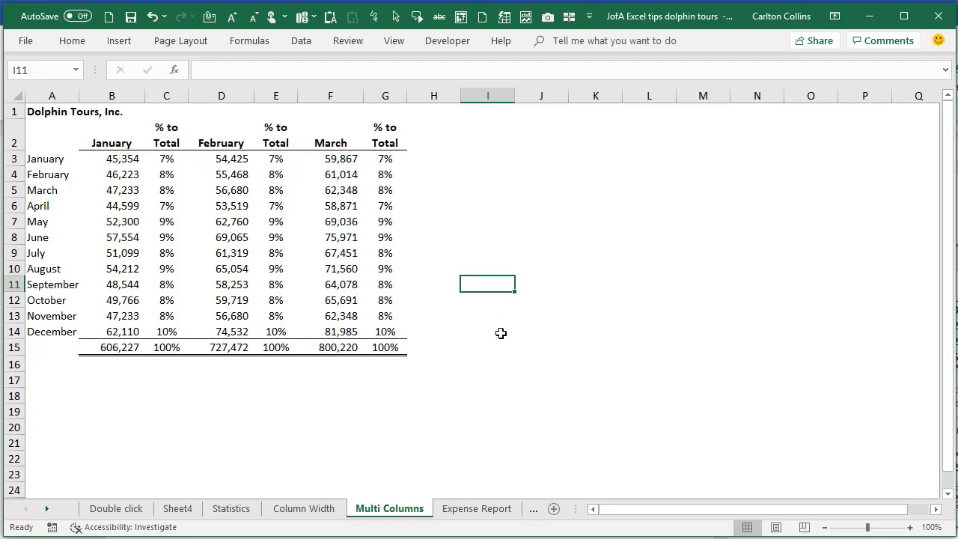
# Step: On the Expense Report sheet, select the separate amount ranges E8:E10, E13:E30 and E33:E41 together
pyautogui.click(469, 510)
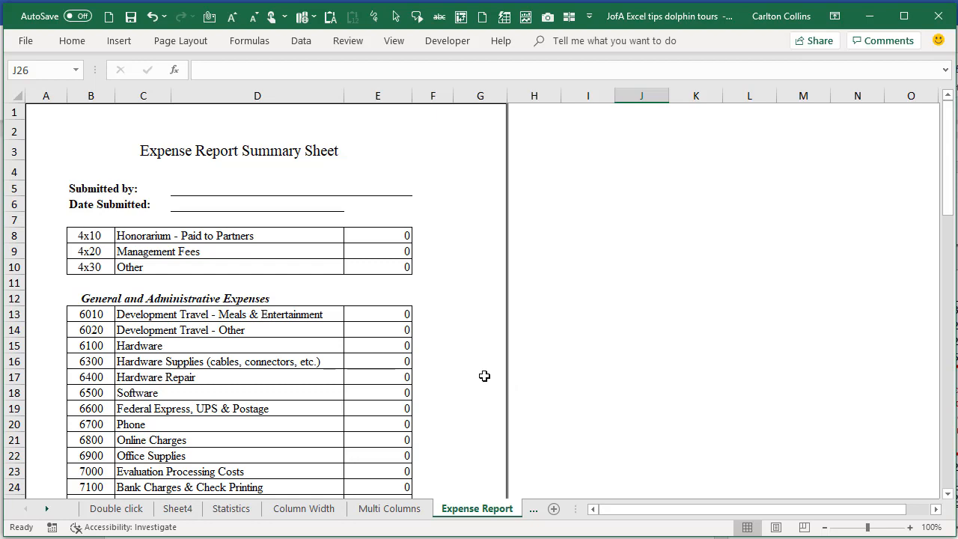
pyautogui.moveTo(372, 234); pyautogui.dragTo(370, 270)
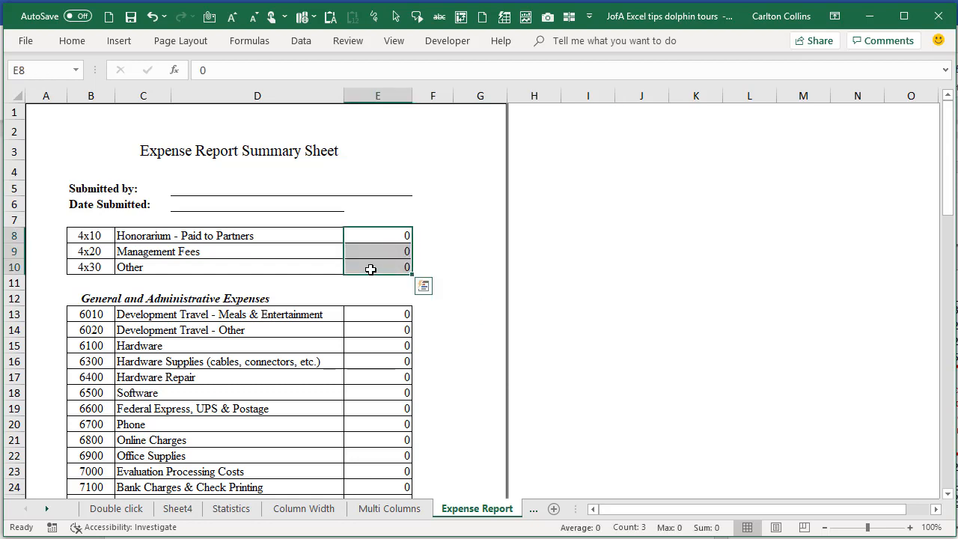
pyautogui.keyDown('ctrl'); pyautogui.click(382, 320); pyautogui.keyUp('ctrl')
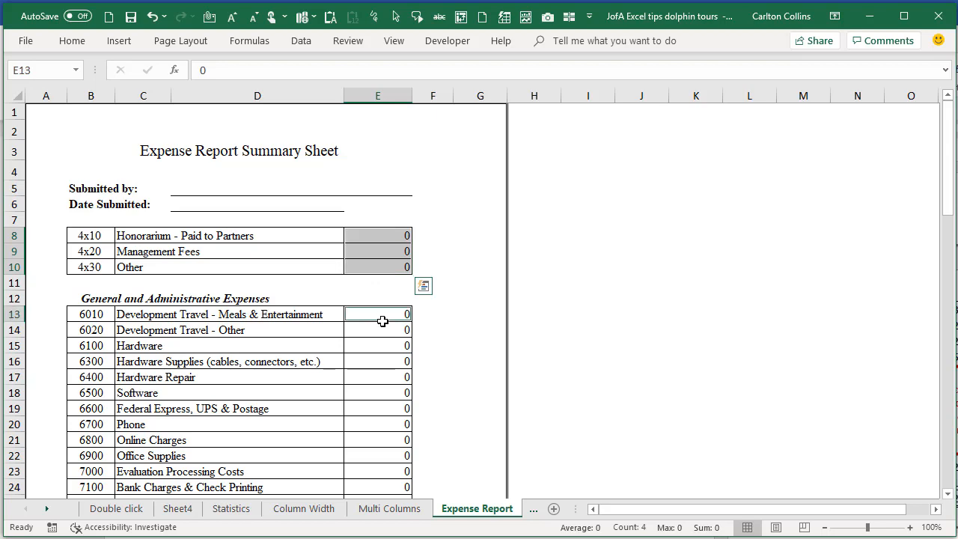
pyautogui.moveTo(382, 320); pyautogui.dragTo(380, 439)
pyautogui.scroll(-2, 460, 434)
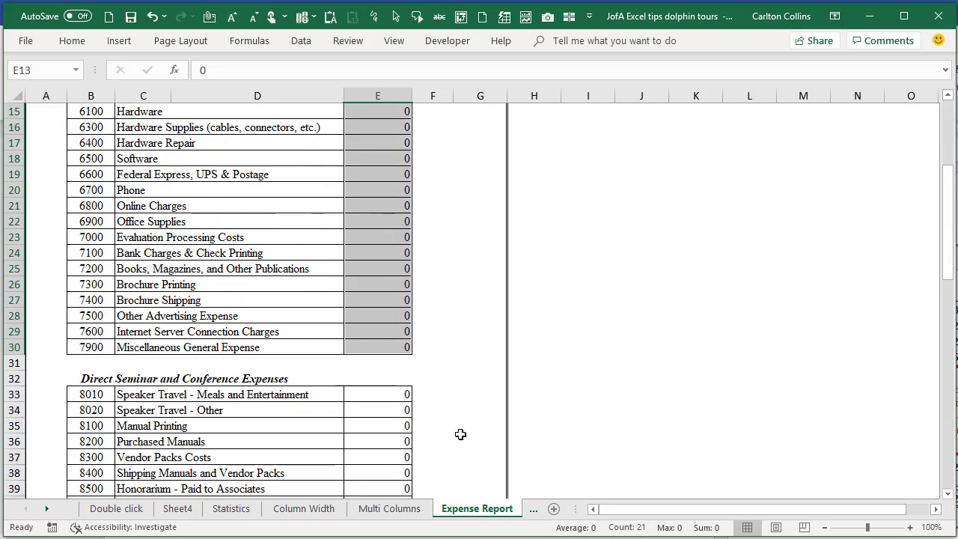
pyautogui.scroll(-3, 460, 434)
pyautogui.keyDown('ctrl'); pyautogui.click(373, 257); pyautogui.keyUp('ctrl')
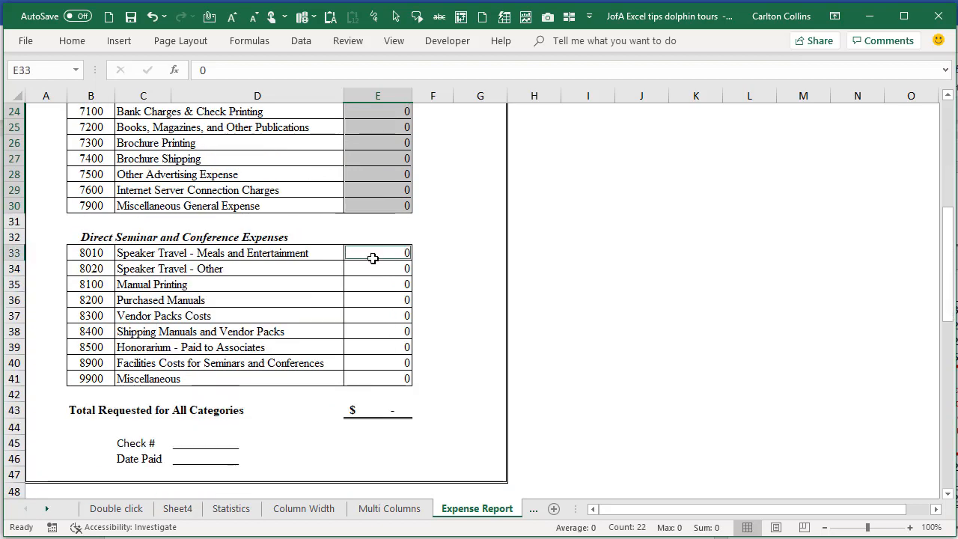
pyautogui.moveTo(373, 258); pyautogui.dragTo(375, 376)
pyautogui.scroll(6, 541, 353)
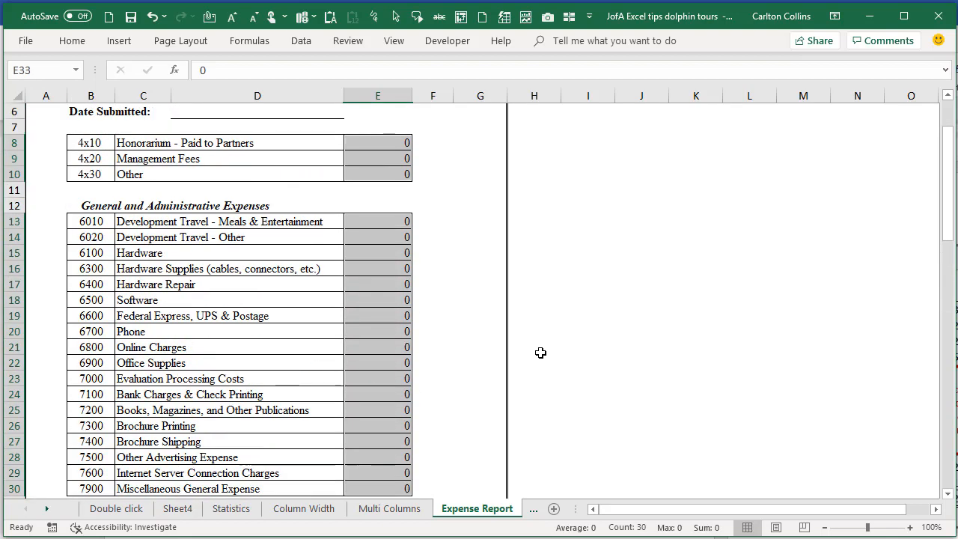
pyautogui.scroll(2, 540, 352)
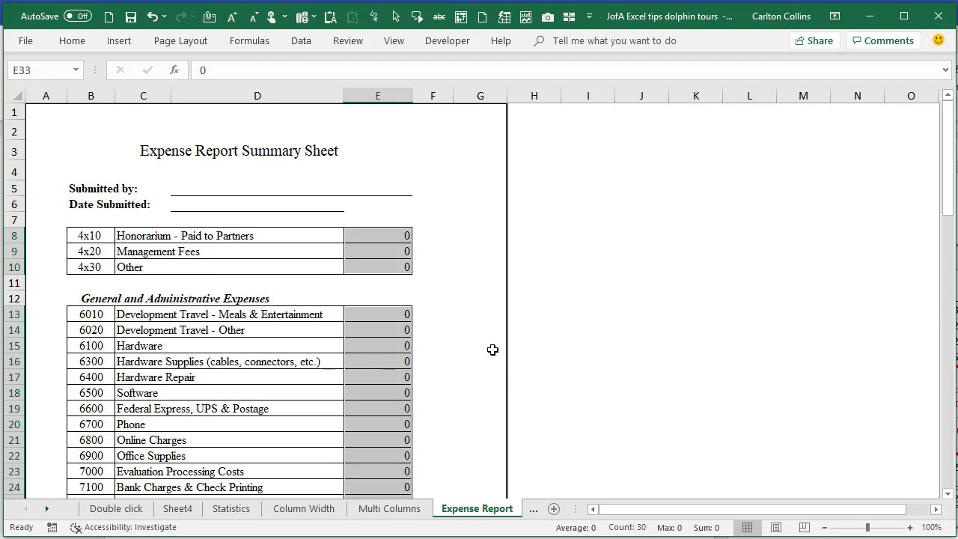
# Step: Step through the selected amount cells in column E one by one without changing their contents
pyautogui.press('Return')
pyautogui.press('Return')
pyautogui.press('Return')
pyautogui.press('Return')
pyautogui.press('Return')
pyautogui.press('Return')
pyautogui.press('Return')
pyautogui.press('Return')
pyautogui.press('Return')
pyautogui.press('Return')
pyautogui.press('Return')
pyautogui.press('Return')
pyautogui.press('Return')
pyautogui.press('Return')
pyautogui.press('Return')
pyautogui.press('Return')
pyautogui.press('Return')
pyautogui.press('Return')
pyautogui.press('Return')
pyautogui.press('Return')
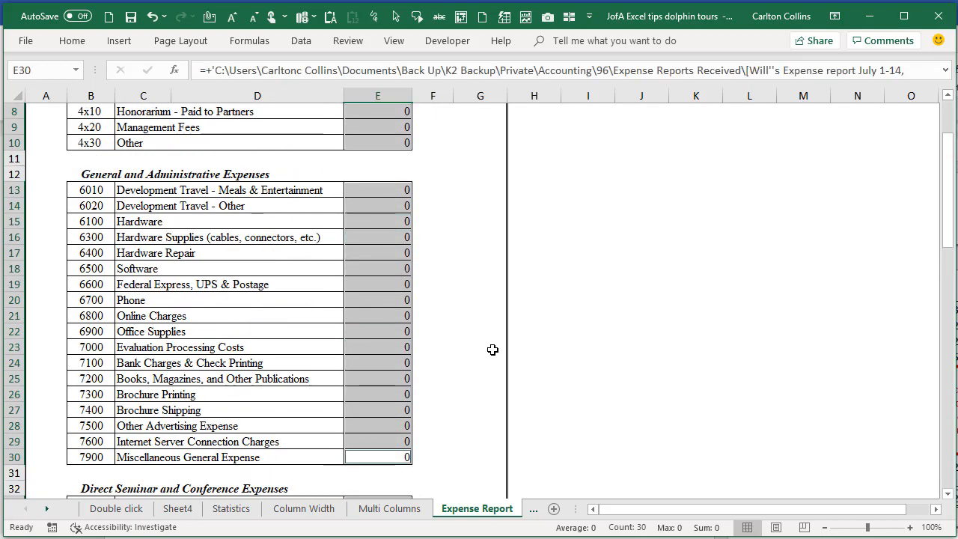
# Step: Keep cycling through the selected amount cells in column E, leaving their contents as they are, until E10 is active
pyautogui.press('Return')
pyautogui.press('Return')
pyautogui.press('Return')
pyautogui.press('Return')
pyautogui.press('Return')
pyautogui.press('Return')
pyautogui.press('Return')
pyautogui.press('Return')
pyautogui.press('Return')
pyautogui.press('Return')
pyautogui.press('Return')
pyautogui.press('Return')
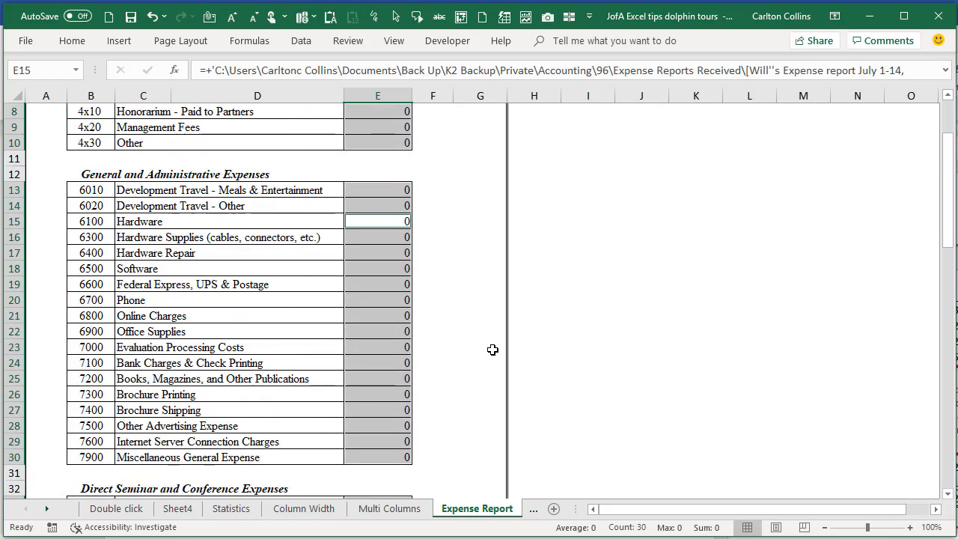
pyautogui.press('Return')
pyautogui.press('Return')
pyautogui.press('Return')
pyautogui.press('Return')
pyautogui.press('Return')
pyautogui.press('Return')
pyautogui.press('Return')
pyautogui.press('Return')
pyautogui.press('Return')
pyautogui.press('Return')
pyautogui.press('Return')
pyautogui.press('Return')
pyautogui.press('Return')
pyautogui.press('Return')
pyautogui.press('Return')
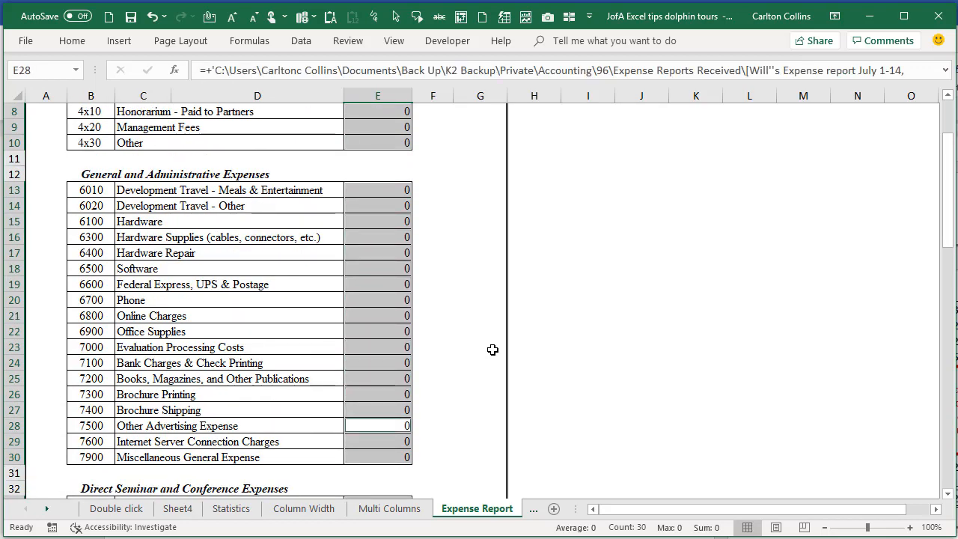
pyautogui.press('Return')
pyautogui.press('Return')
pyautogui.press('Return')
pyautogui.press('Return')
pyautogui.press('Return')
pyautogui.press('Return')
pyautogui.press('Return')
pyautogui.press('Return')
pyautogui.press('Return')
pyautogui.press('Return')
pyautogui.press('Return')
pyautogui.press('Return')
pyautogui.press('Return')
pyautogui.press('Return')
pyautogui.press('Return')
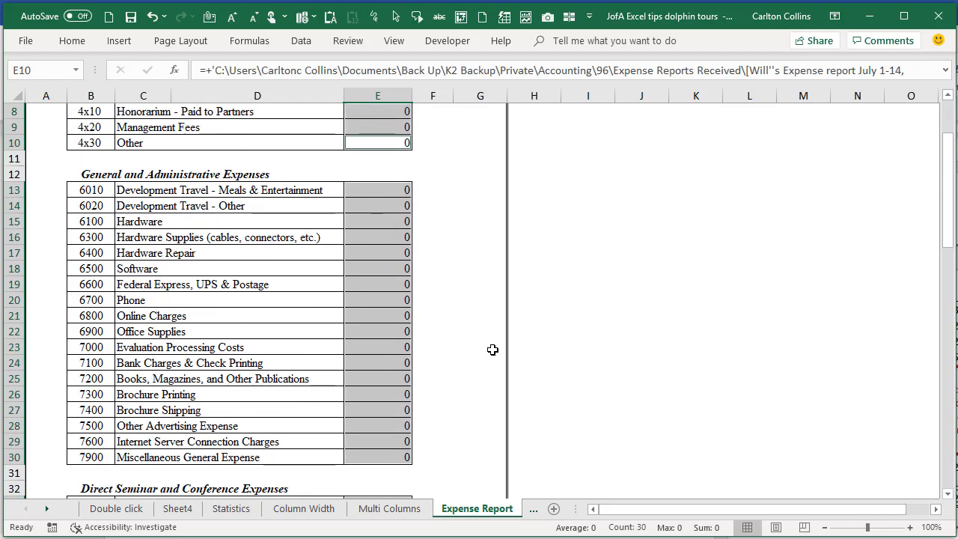
# Step: Within the selected ranges, enter 67767 for Other (E10), 6776 in E13 and 565656 in E14
pyautogui.scroll(3, 493, 349)
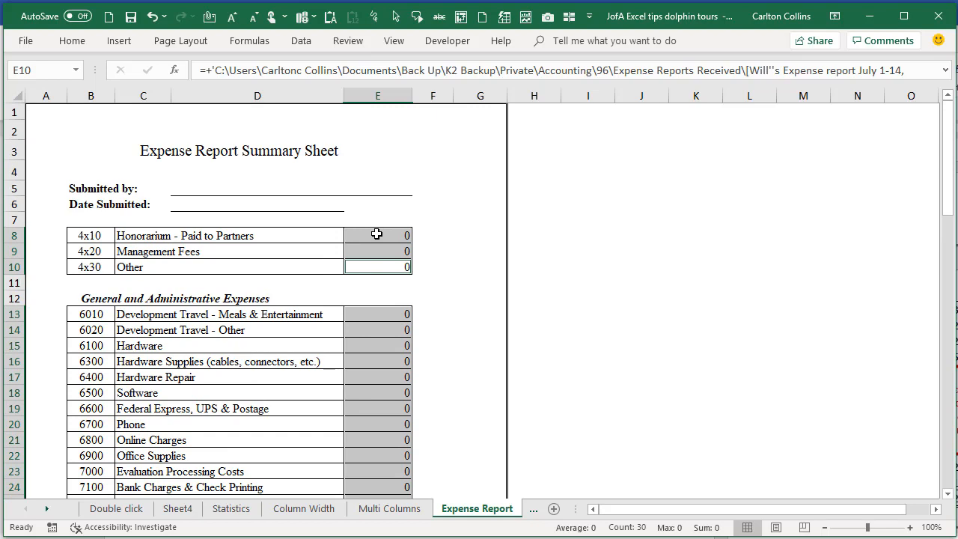
pyautogui.write('67767')
pyautogui.press('Return')
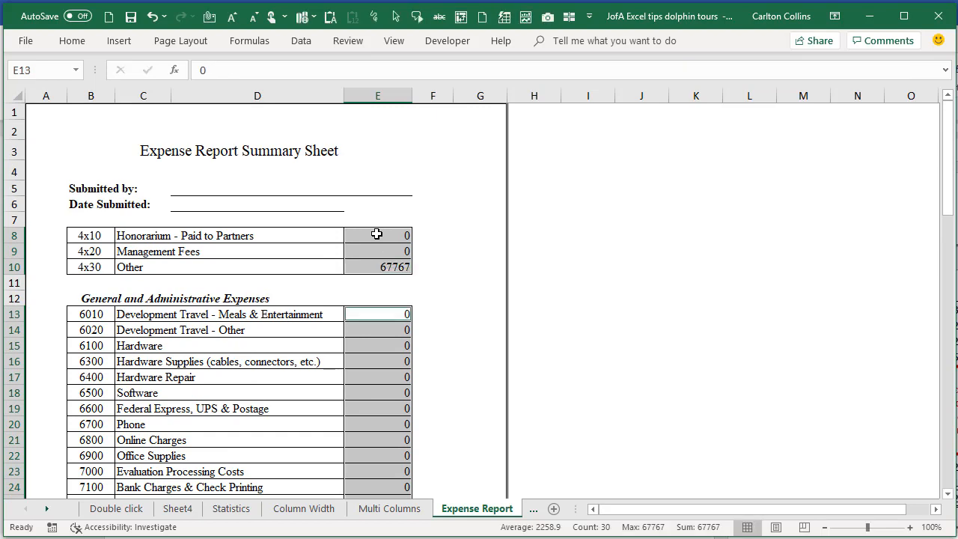
pyautogui.write('6776')
pyautogui.press('Return')
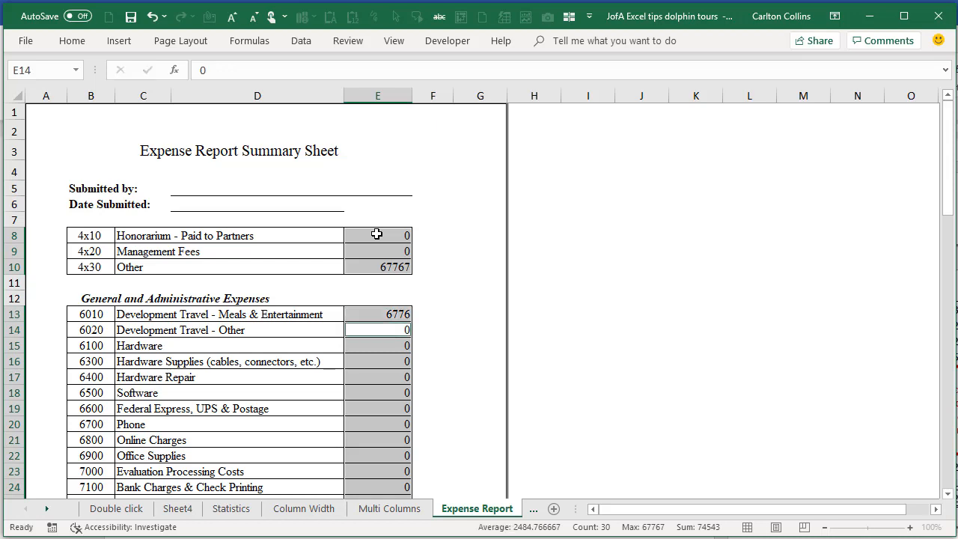
pyautogui.write('565656')
pyautogui.press('Return')
# Step: Enter 6565 for Hardware (E15) and 5656 for Federal Express, UPS & Postage (E19), skipping the cells between them
pyautogui.write('6565')
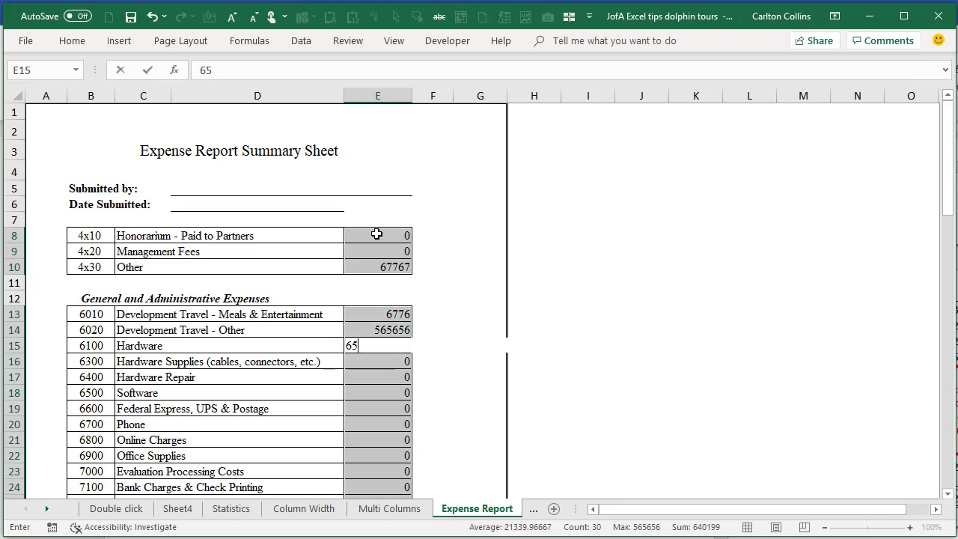
pyautogui.press('Return')
pyautogui.press('Return')
pyautogui.press('Return')
pyautogui.press('Return')
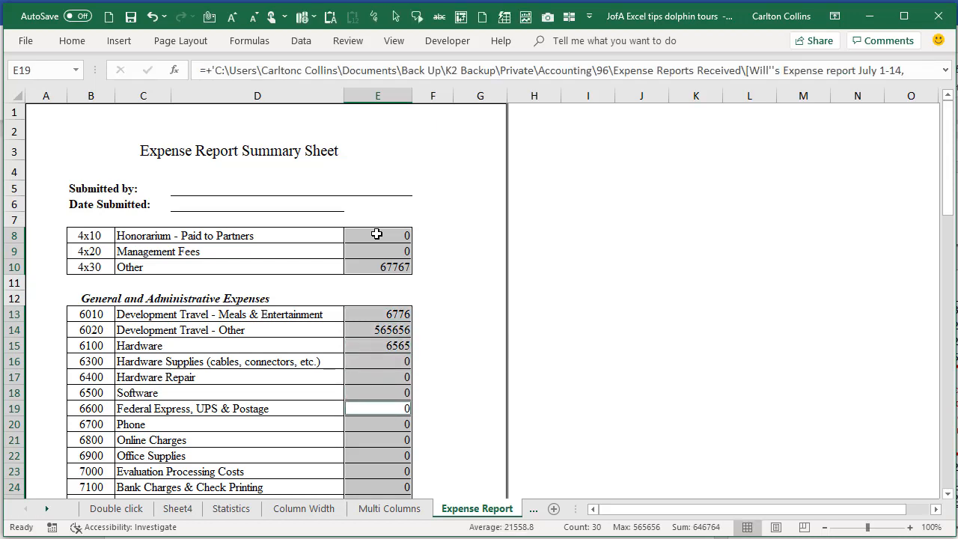
pyautogui.write('5656')
pyautogui.press('Return')
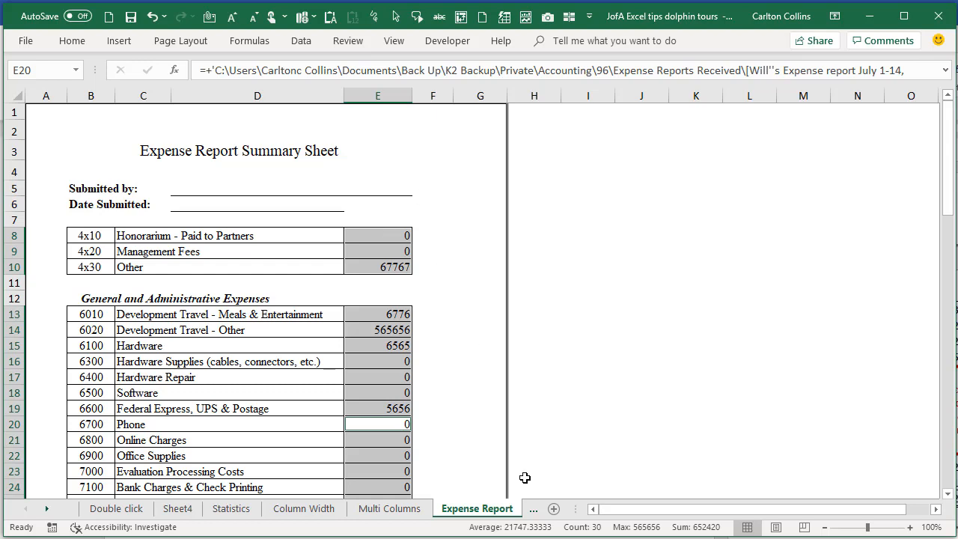
# Step: Switch to the Custom List sheet and open the Custom Lists editor from the advanced Excel options
pyautogui.click(534, 510)
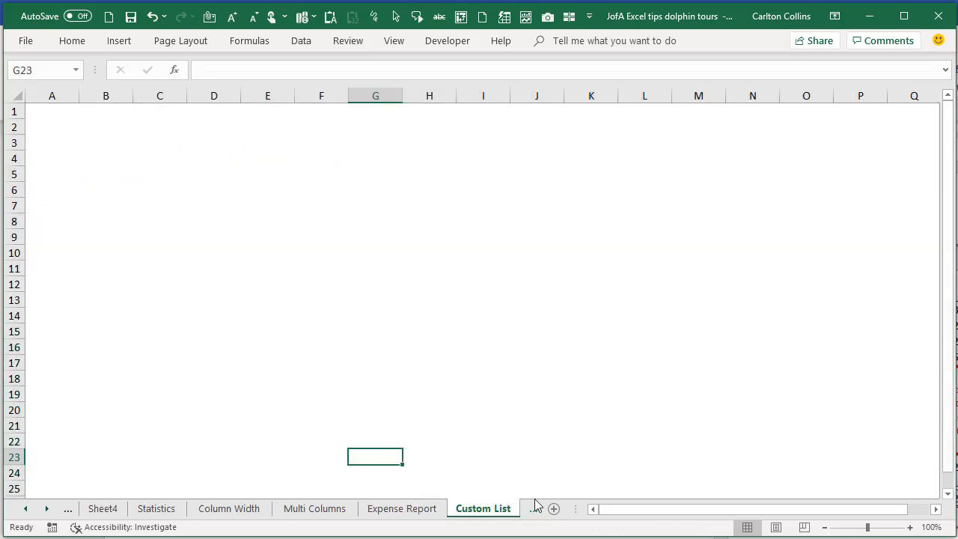
pyautogui.click(201, 181)
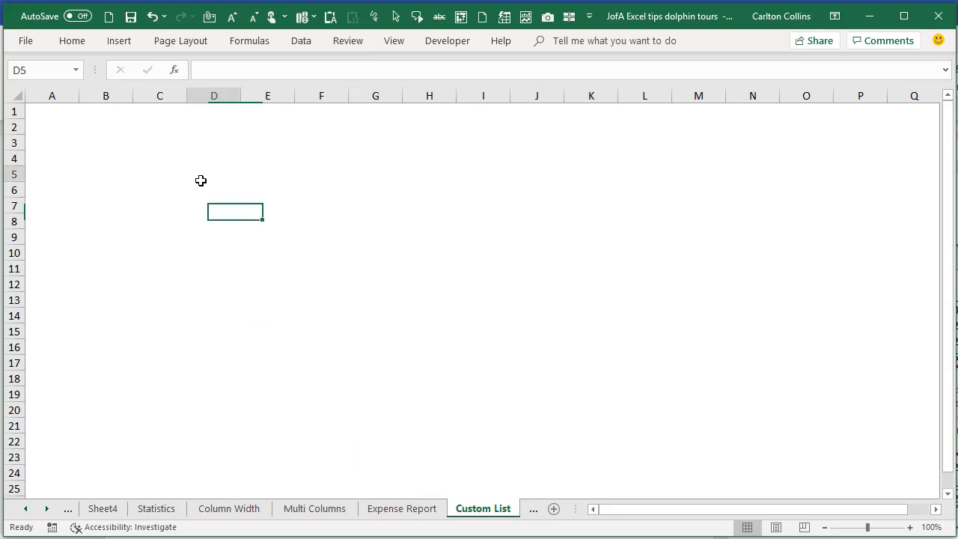
pyautogui.click(19, 43)
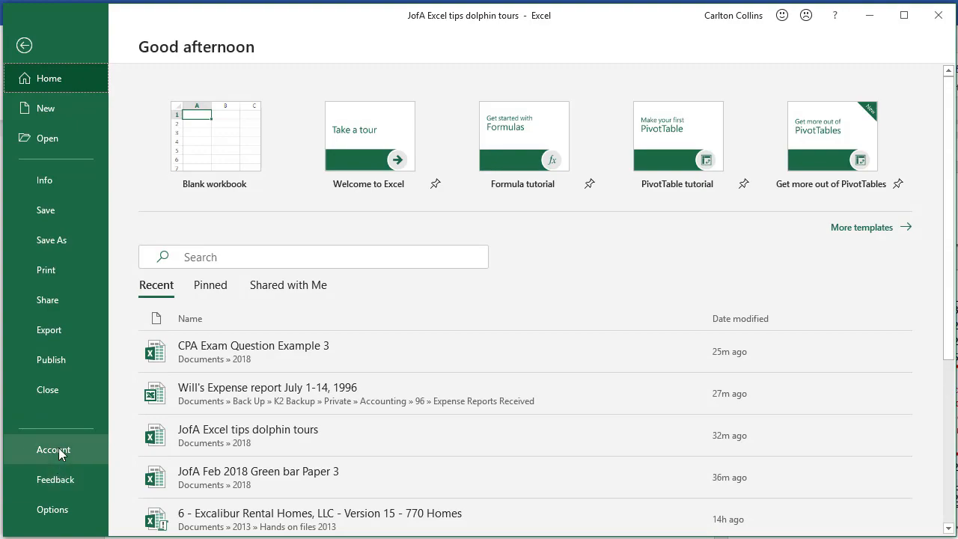
pyautogui.click(66, 507)
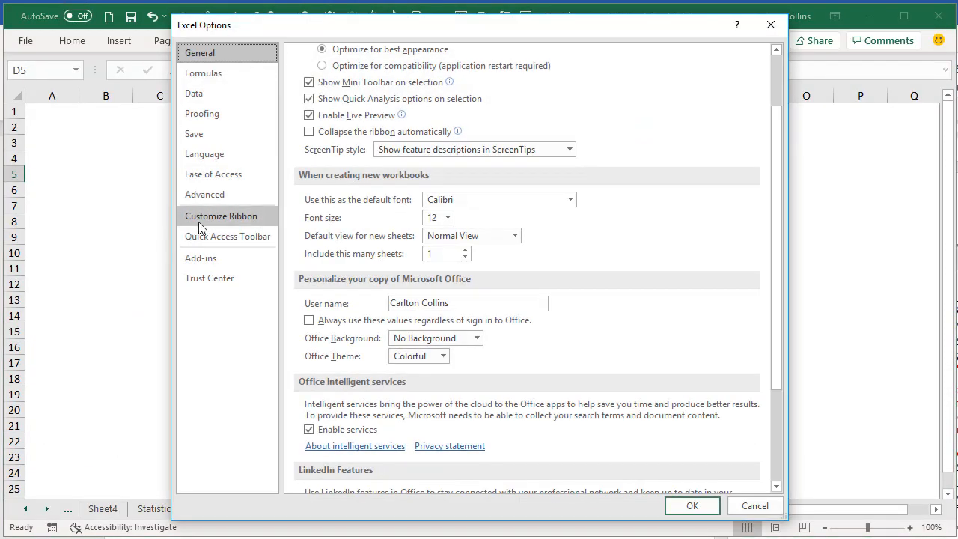
pyautogui.click(206, 195)
pyautogui.moveTo(781, 112); pyautogui.dragTo(778, 457)
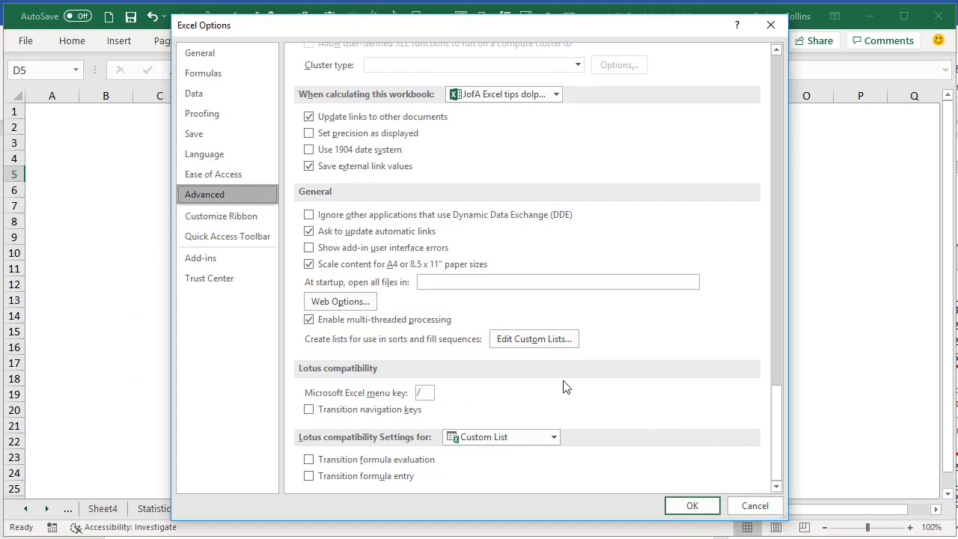
pyautogui.click(544, 341)
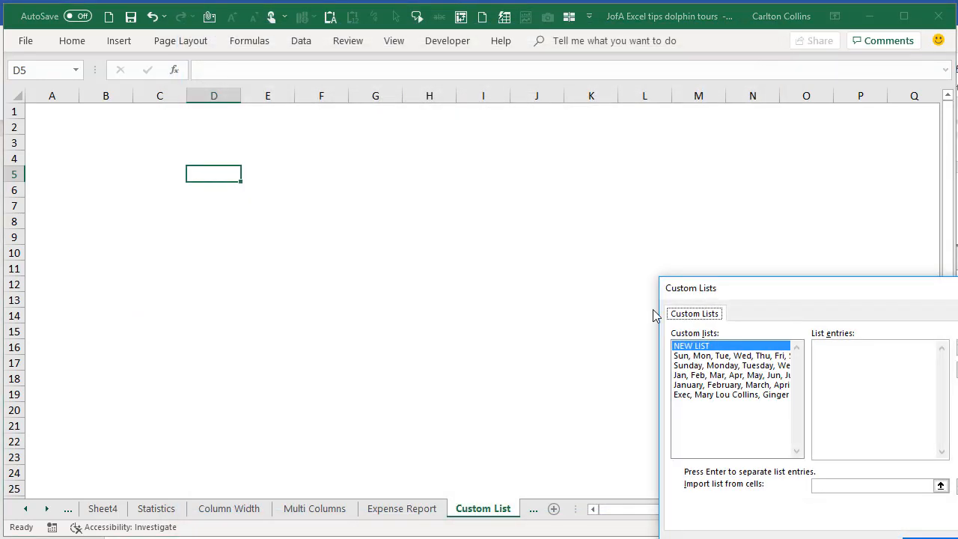
pyautogui.moveTo(768, 287); pyautogui.dragTo(315, 150)
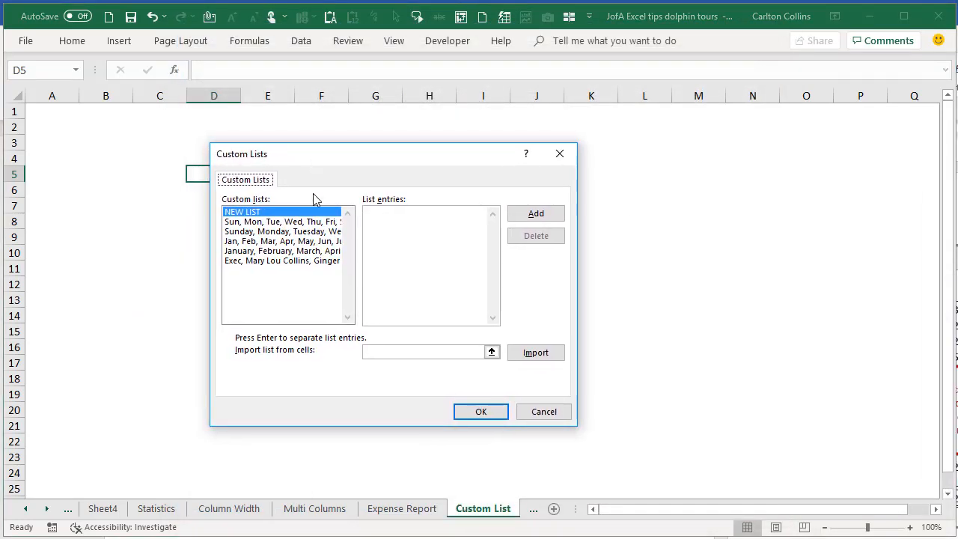
# Step: Append two more people's full names to the custom list that begins with Exec, and save the updated list
pyautogui.click(290, 263)
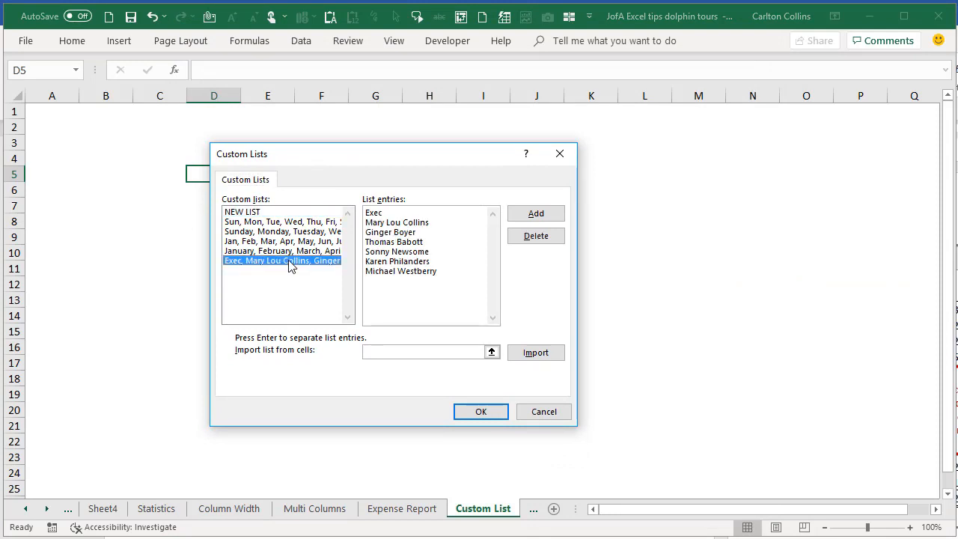
pyautogui.click(389, 213)
pyautogui.click(366, 216)
pyautogui.moveTo(388, 214); pyautogui.dragTo(366, 214)
pyautogui.click(444, 272)
pyautogui.press('Return')
pyautogui.write('Sam Brothers ')
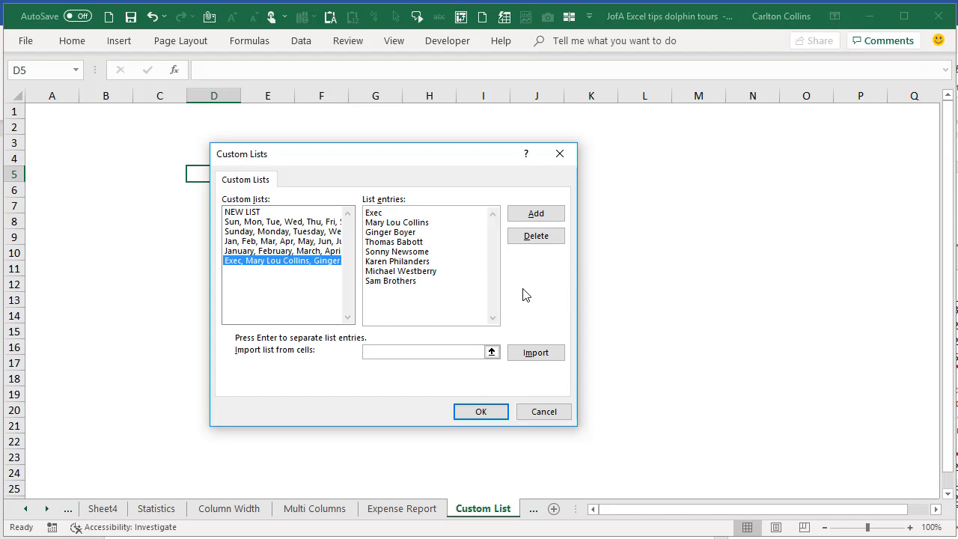
pyautogui.write('Terry Moore')
pyautogui.click(532, 215)
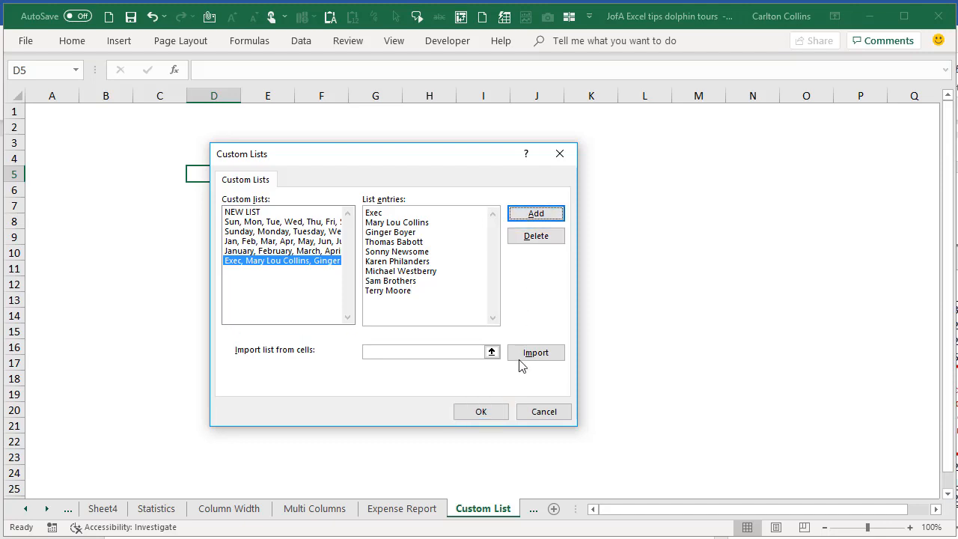
pyautogui.click(473, 411)
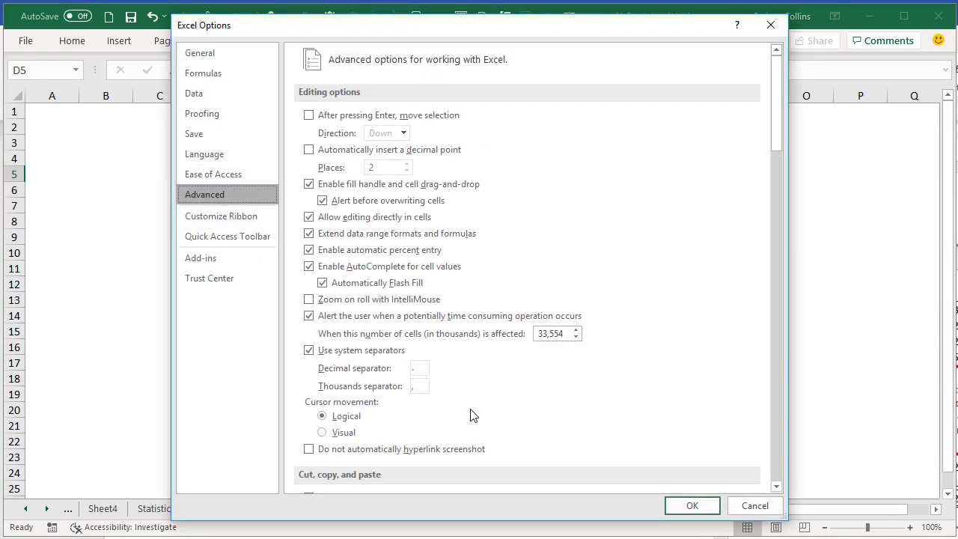
pyautogui.click(680, 507)
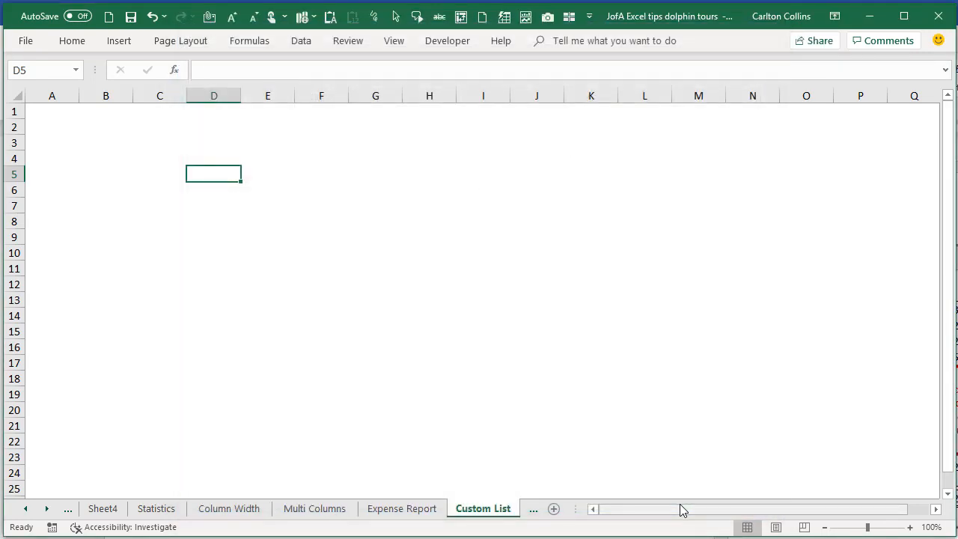
# Step: Enter Exec in B3 and fill the custom list down through B11
pyautogui.click(107, 143)
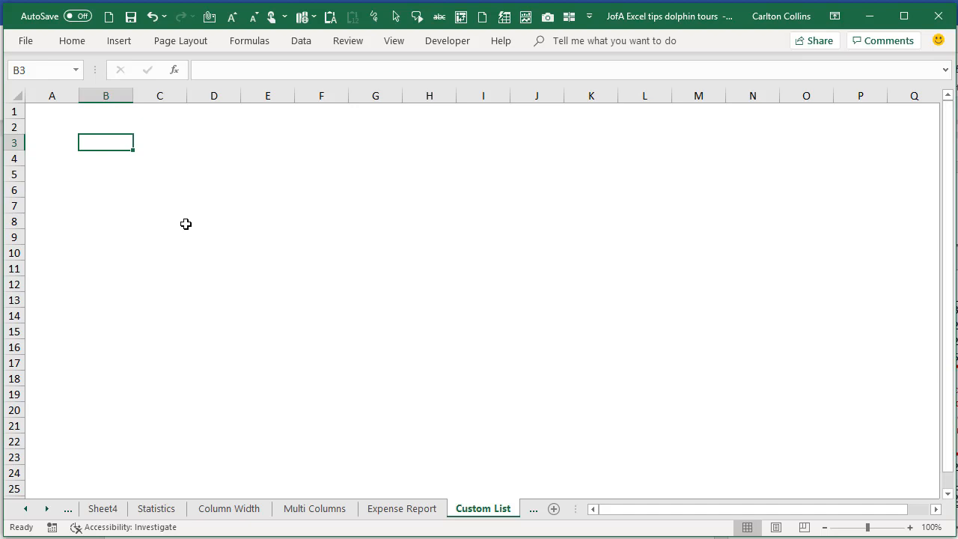
pyautogui.write('Ex')
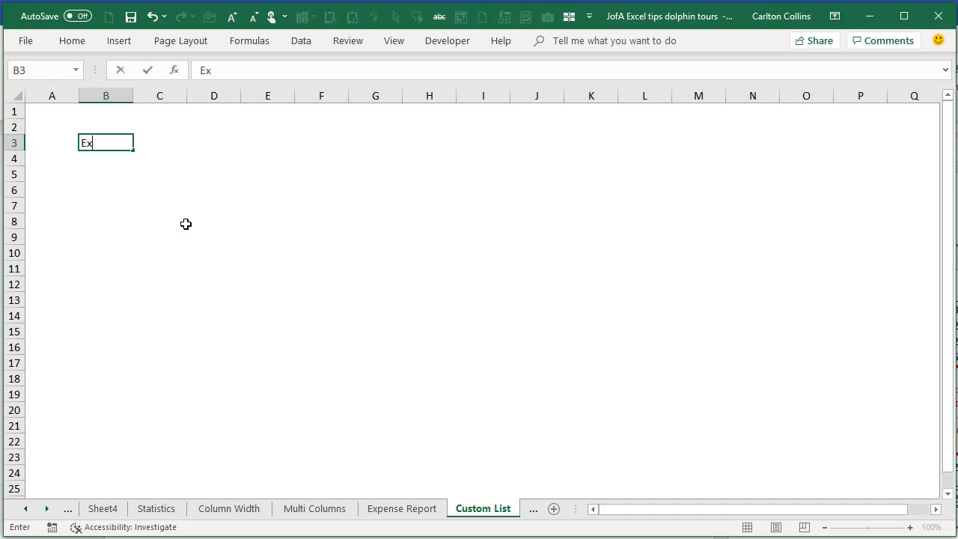
pyautogui.write('ec')
pyautogui.hotkey('ctrl', 'Return')
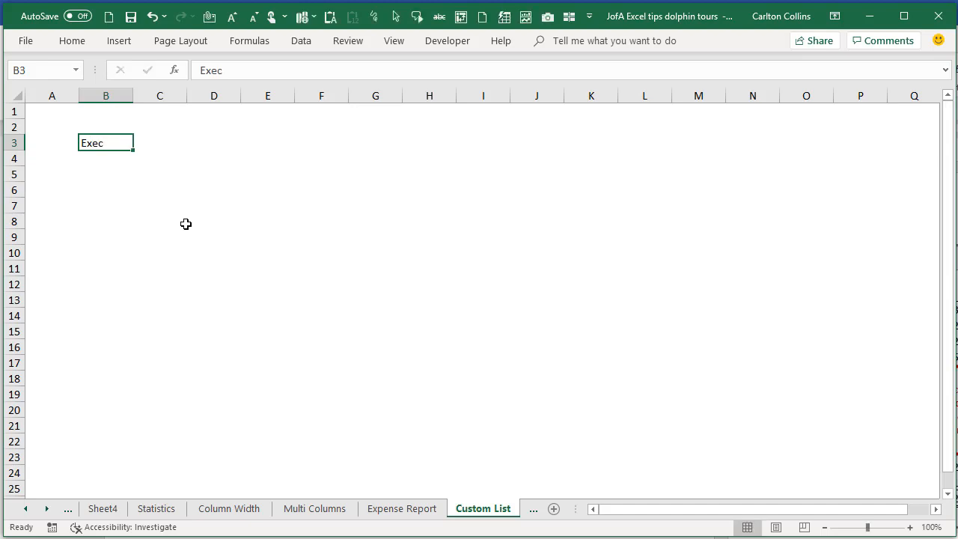
pyautogui.moveTo(133, 150); pyautogui.dragTo(133, 279)
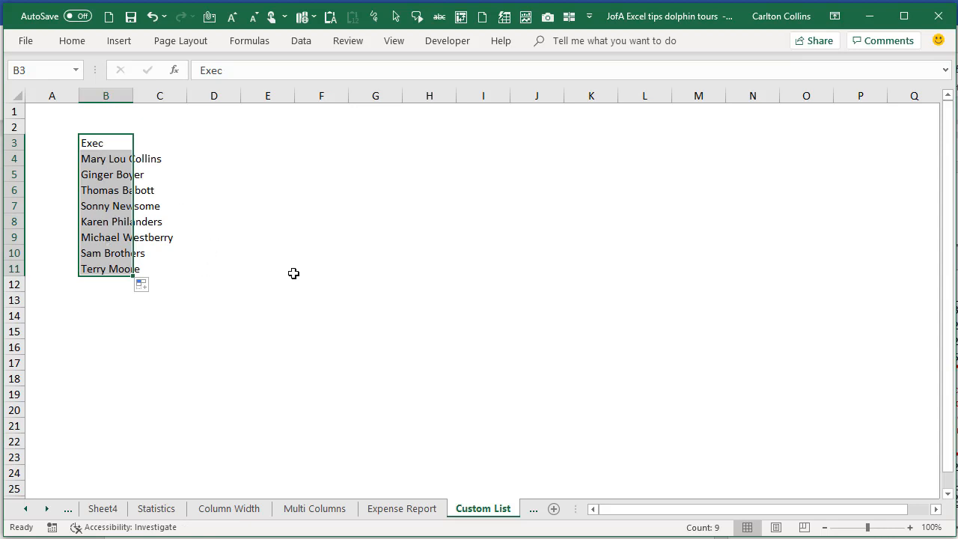
pyautogui.click(244, 169)
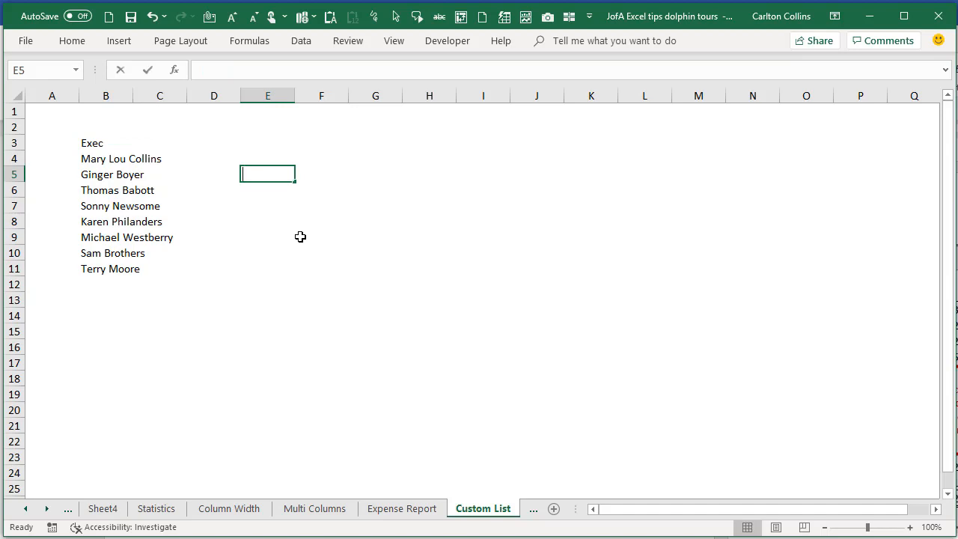
pyautogui.write('Eric')
pyautogui.moveTo(295, 181); pyautogui.dragTo(352, 188)
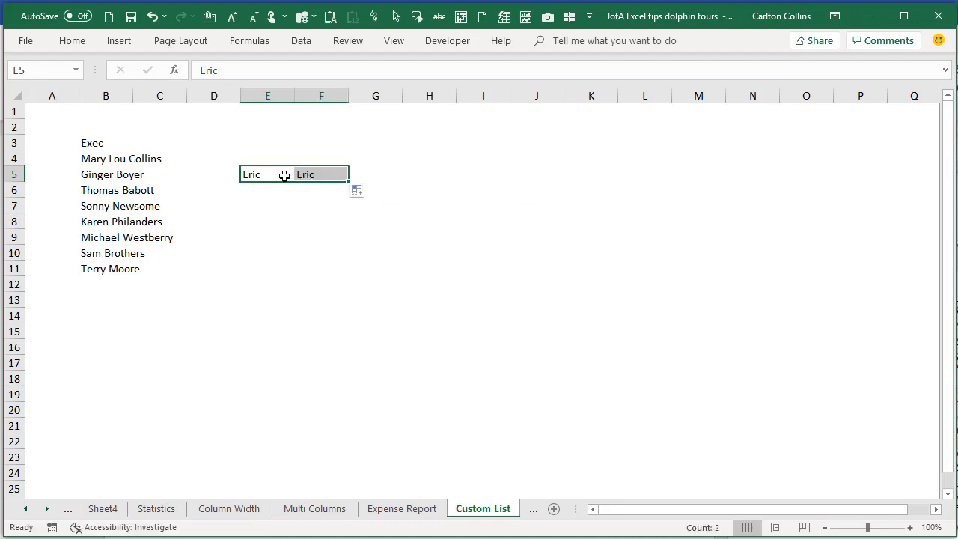
pyautogui.press('Delete')
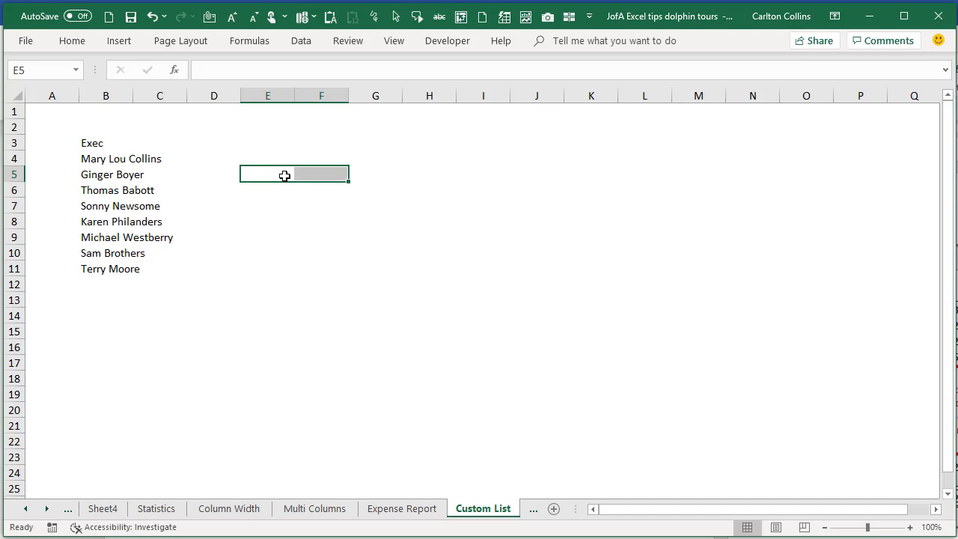
# Step: Enter Exec in E5 and fill the custom list across row 5 through J5
pyautogui.write('Exe')
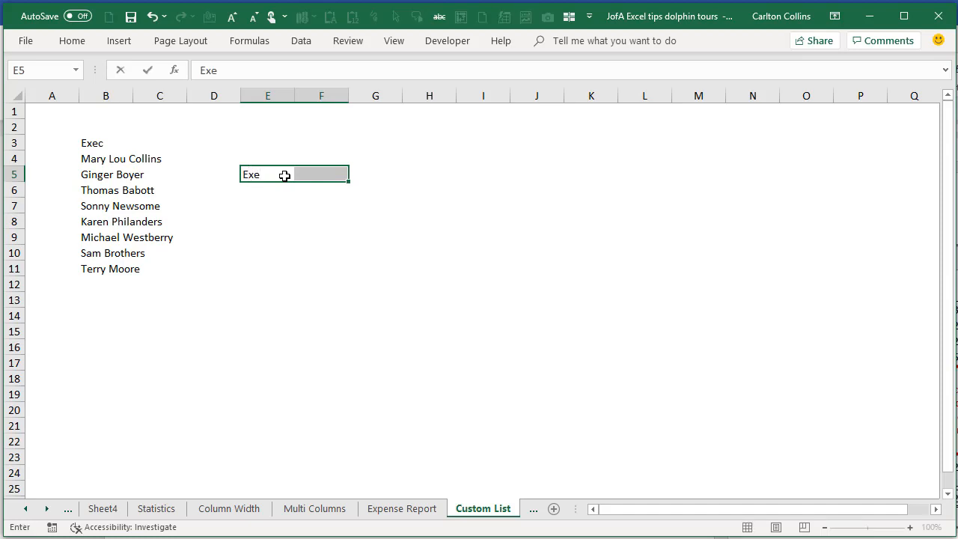
pyautogui.write('c')
pyautogui.press('Return')
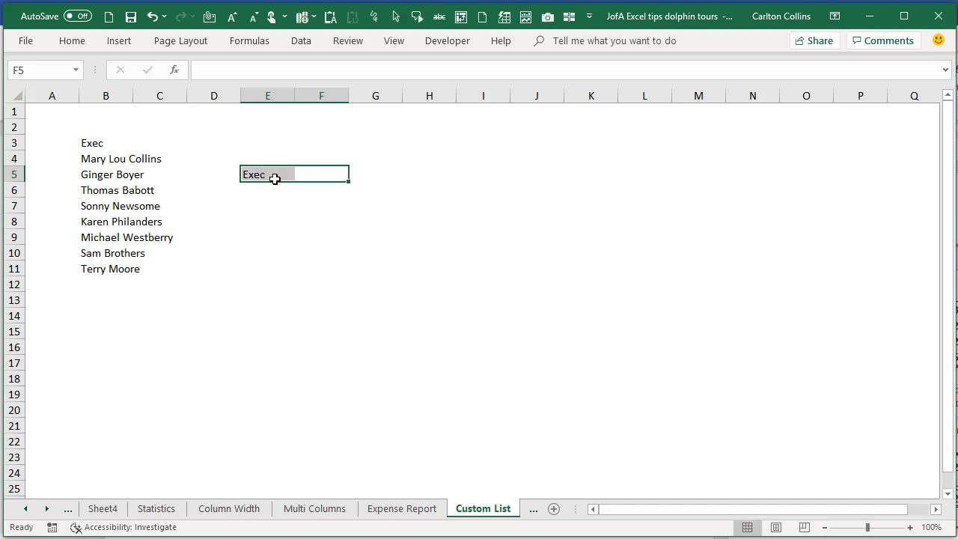
pyautogui.click(276, 177)
pyautogui.moveTo(297, 180); pyautogui.dragTo(554, 181)
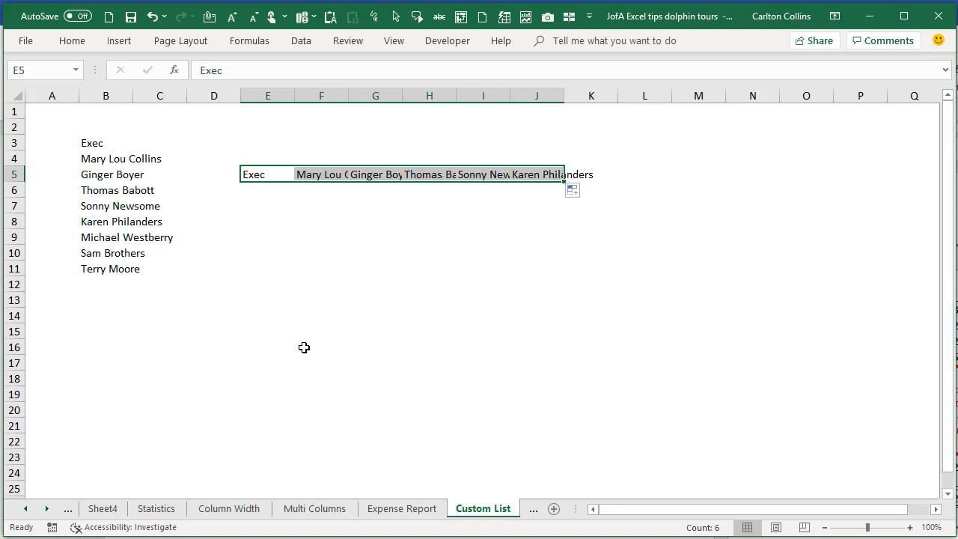
pyautogui.click(292, 239)
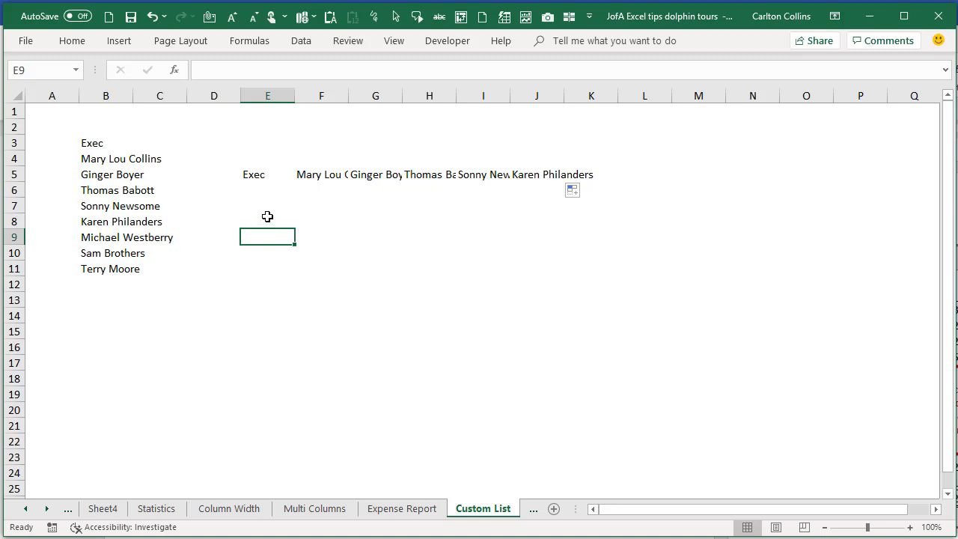
# Step: On the Select All sheet, select the block B3:E16, and replace that selection with entire columns C through E
pyautogui.click(533, 513)
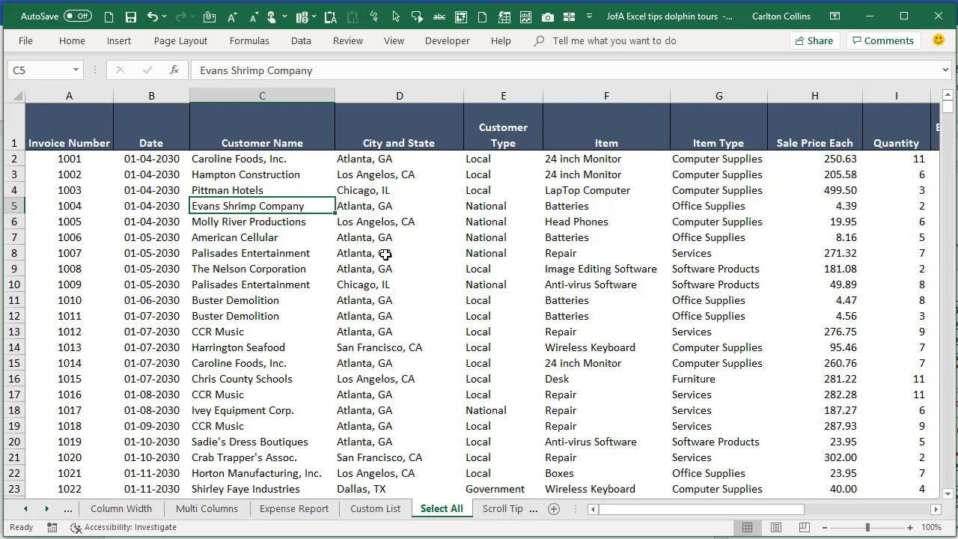
pyautogui.moveTo(133, 176); pyautogui.dragTo(474, 372)
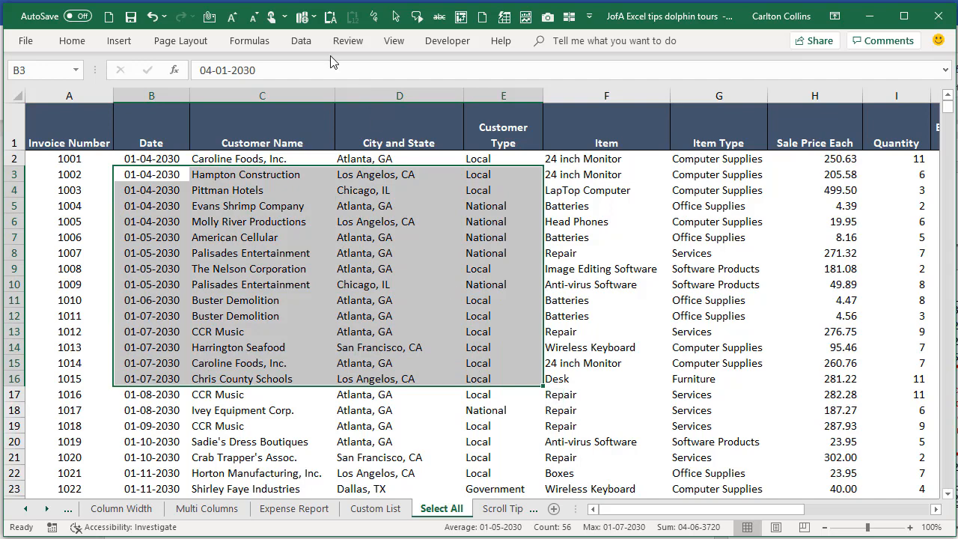
pyautogui.click(307, 96)
pyautogui.moveTo(335, 101); pyautogui.dragTo(541, 100)
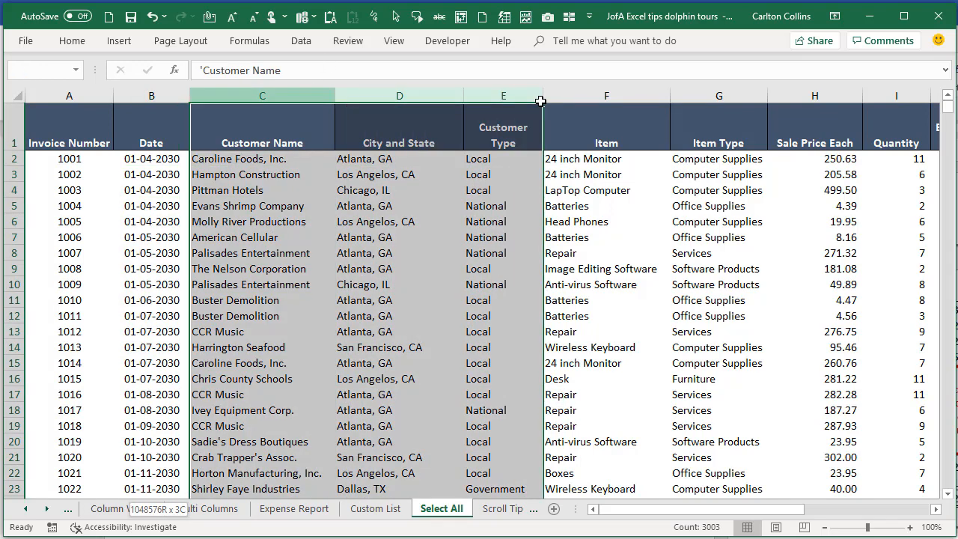
# Step: Select a block of entire rows starting at row 3, and replace that selection with the entire worksheet
pyautogui.moveTo(12, 174); pyautogui.dragTo(105, 342)
pyautogui.click(244, 290)
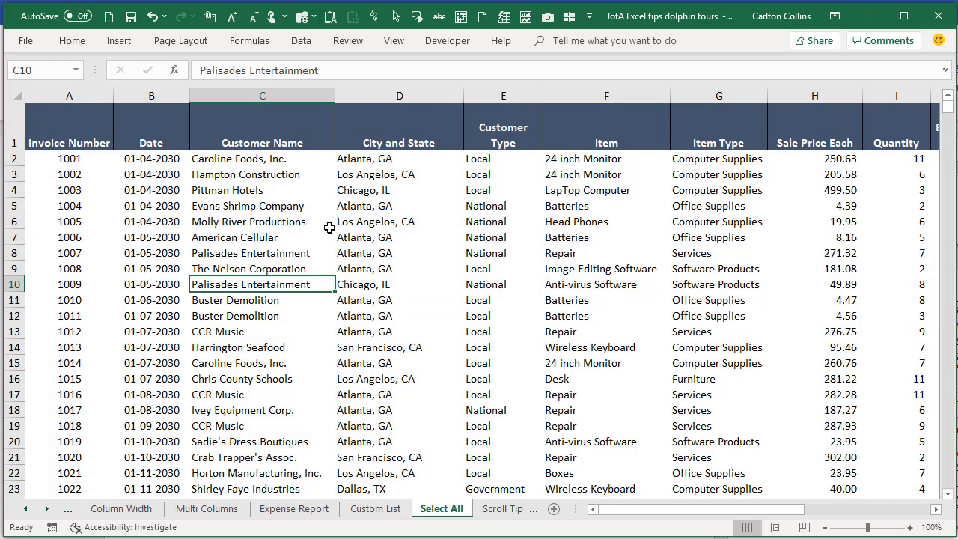
pyautogui.click(16, 95)
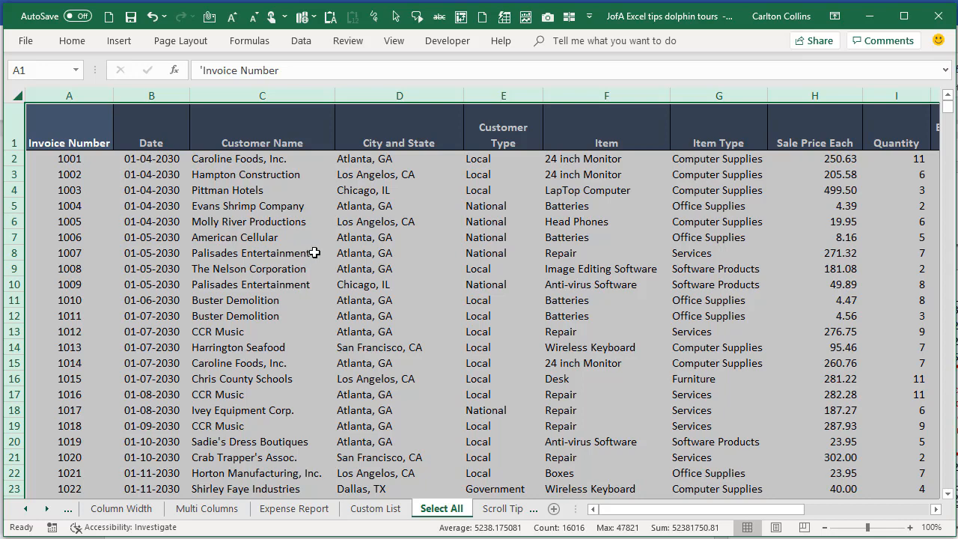
pyautogui.click(395, 313)
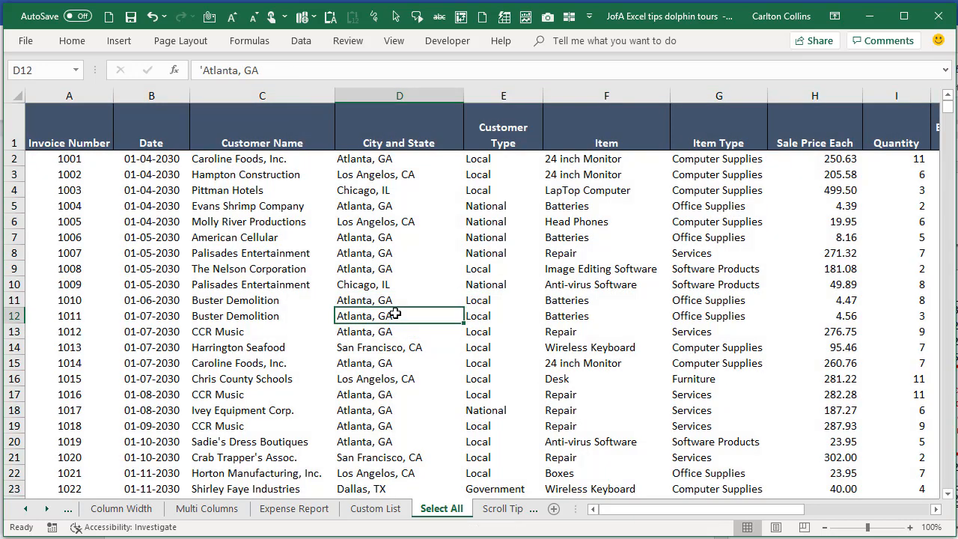
# Step: On the Scroll Tips sheet, fill the month series from January in A3 across row 3 through September in I3
pyautogui.click(497, 509)
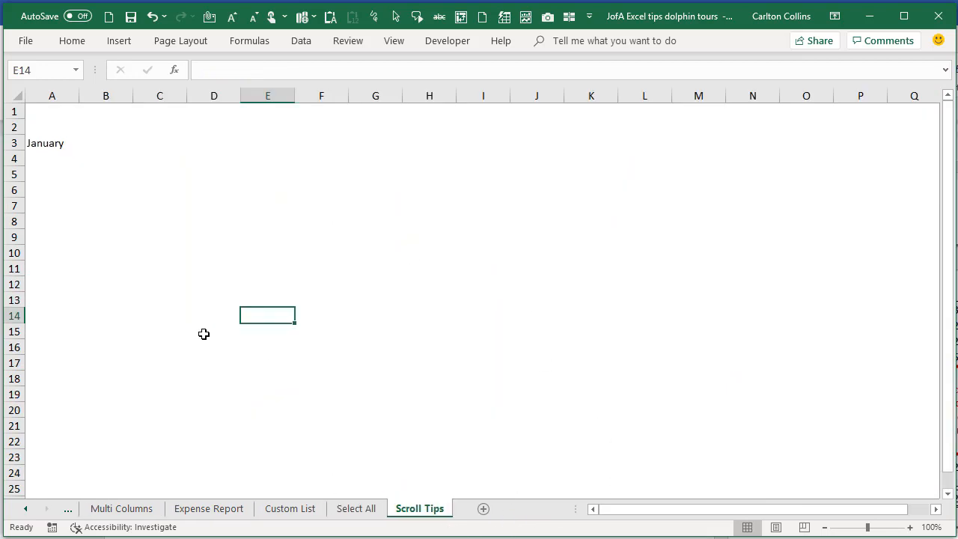
pyautogui.click(41, 142)
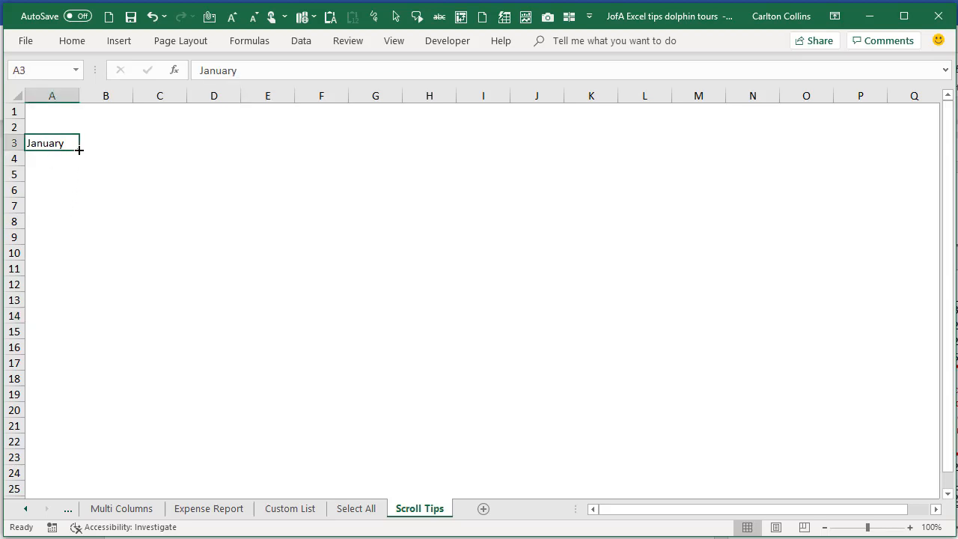
pyautogui.moveTo(79, 150); pyautogui.dragTo(230, 152)
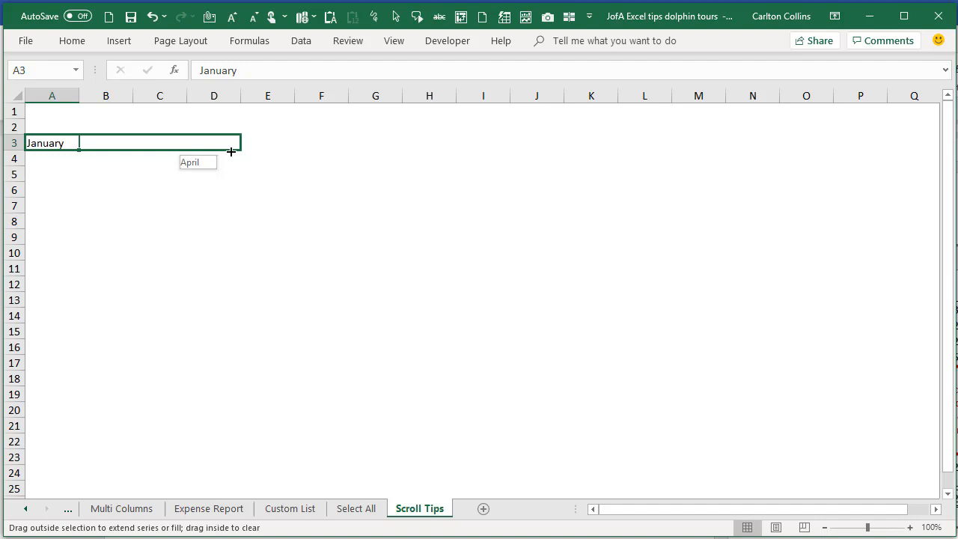
pyautogui.moveTo(230, 152); pyautogui.dragTo(509, 157)
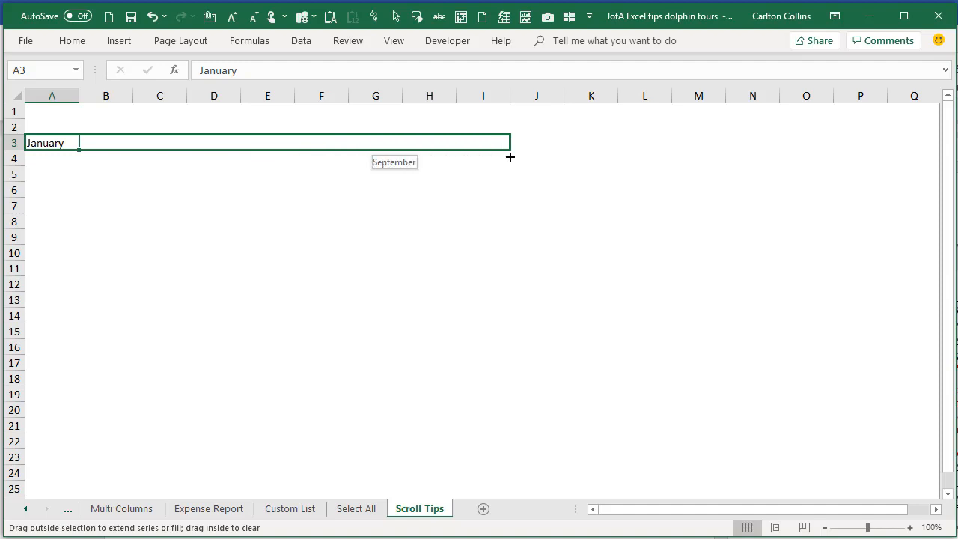
pyautogui.moveTo(510, 157); pyautogui.dragTo(510, 157)
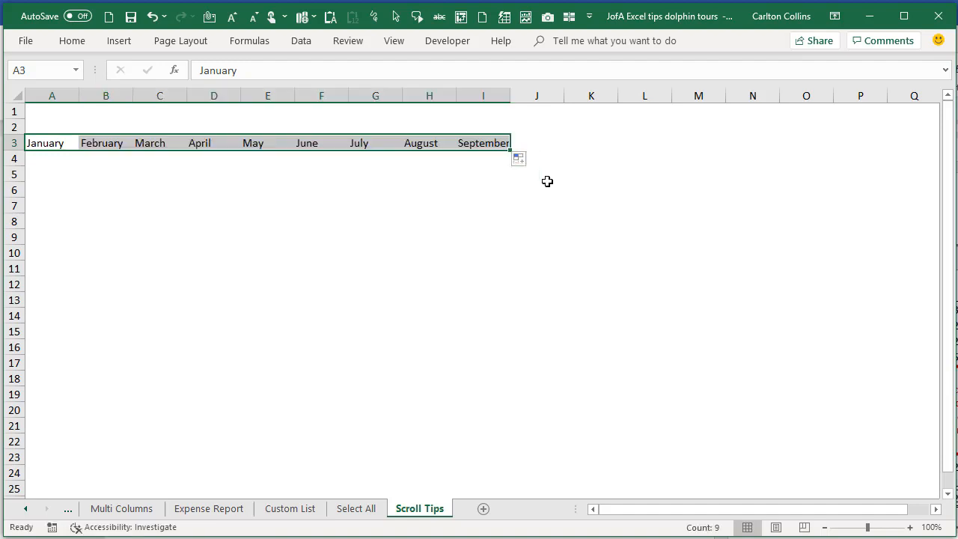
# Step: Enter 1 in B5 and 2 in B6 as the starting values of a number series
pyautogui.click(104, 173)
pyautogui.write('1')
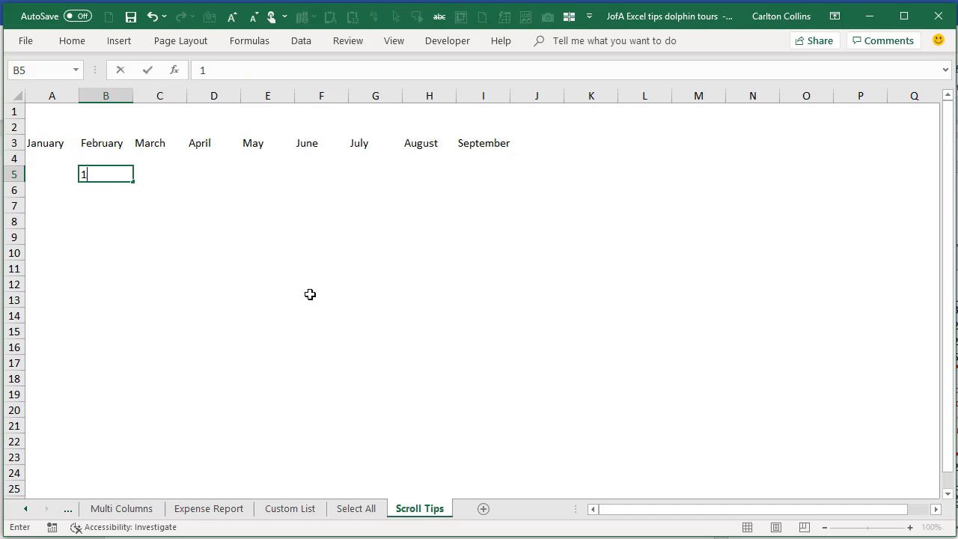
pyautogui.press('Return')
pyautogui.write('2')
pyautogui.press('Return')
pyautogui.press('Up')
pyautogui.press('Up')
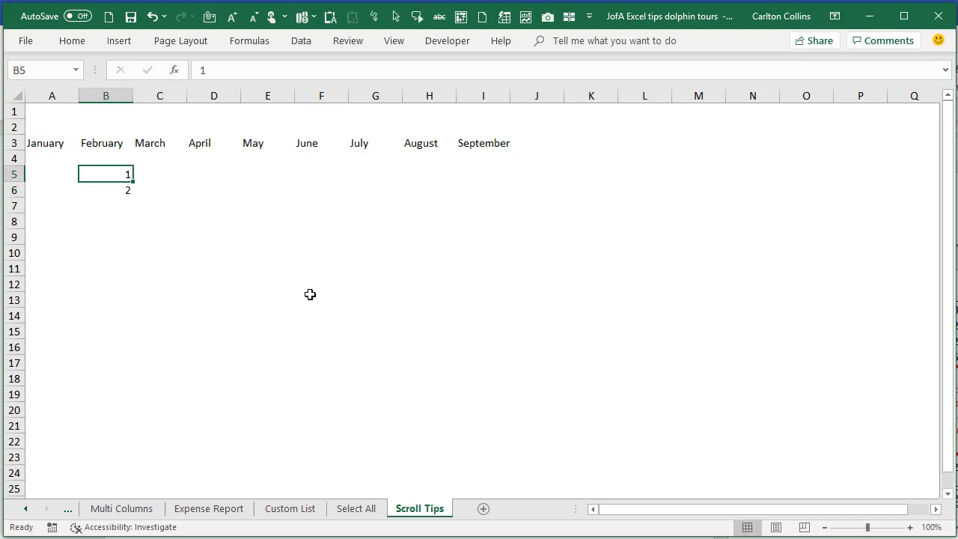
# Step: Extend the number series from B5:B6 down column B through 24 in B28
pyautogui.hotkey('shift', 'Down')
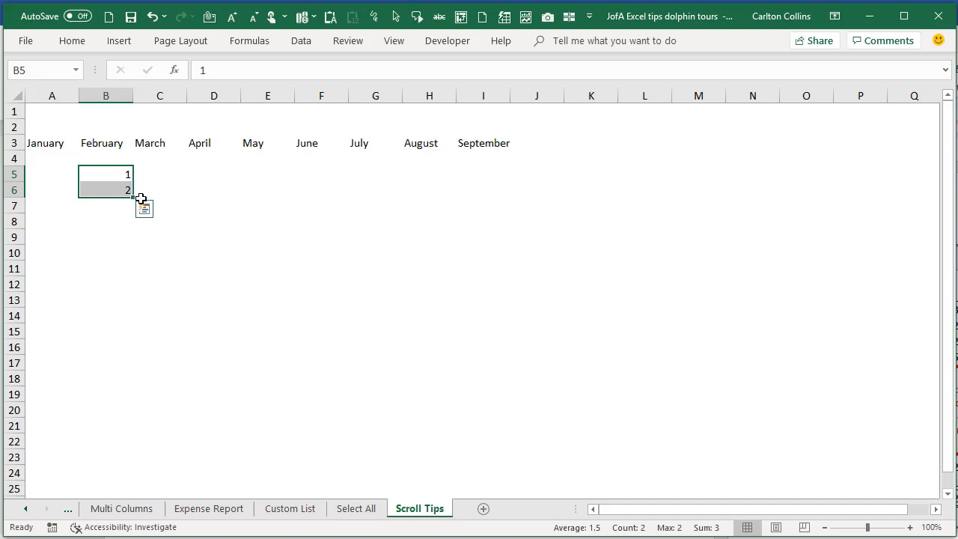
pyautogui.moveTo(133, 197); pyautogui.dragTo(142, 404)
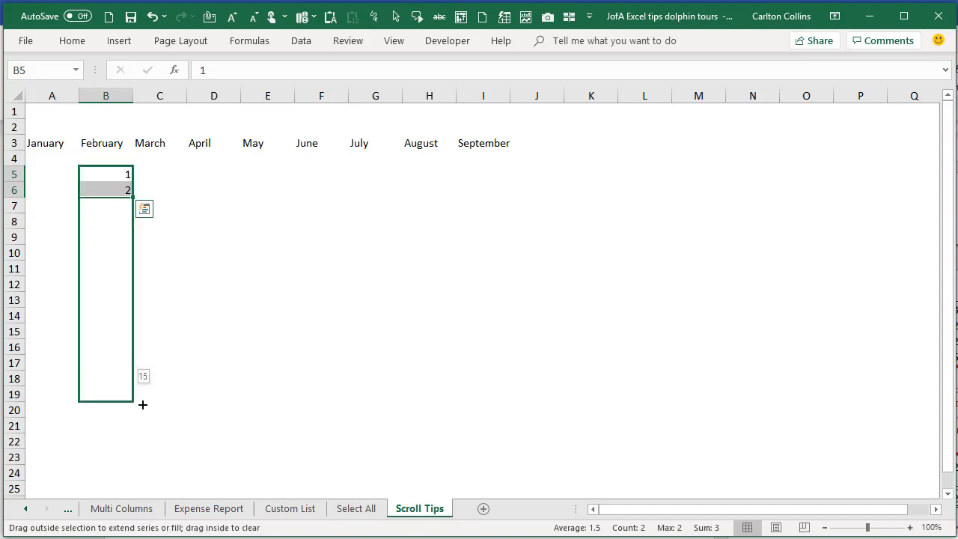
pyautogui.moveTo(143, 404); pyautogui.dragTo(140, 477)
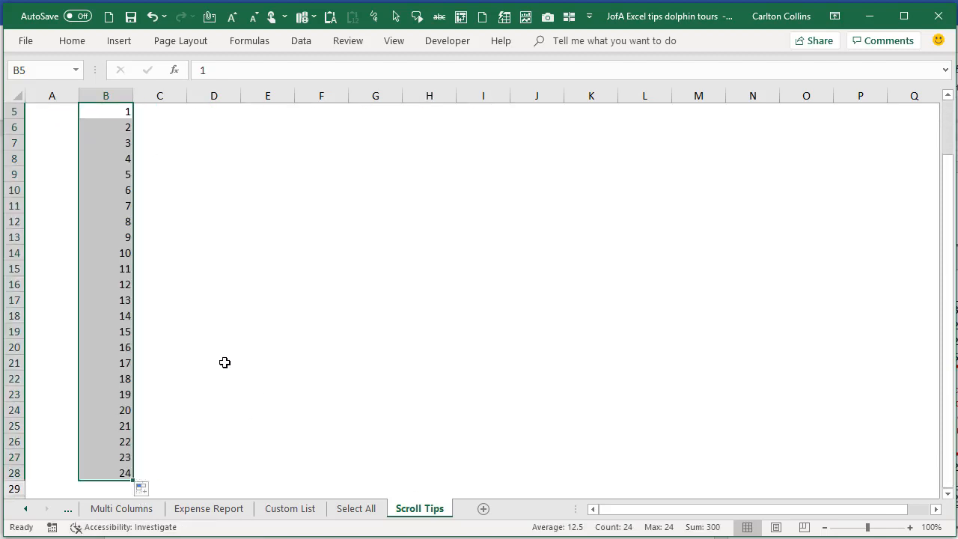
pyautogui.scroll(2, 222, 361)
pyautogui.press('Right')
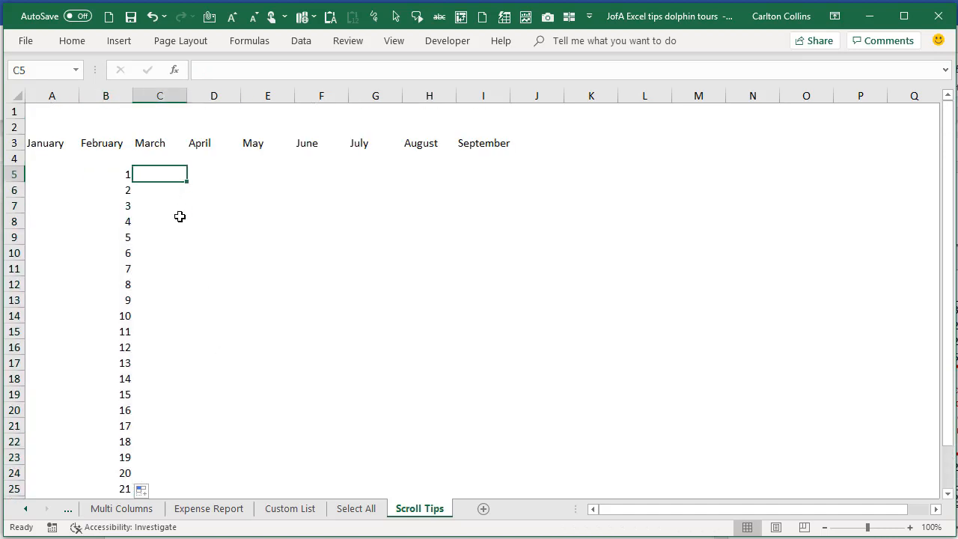